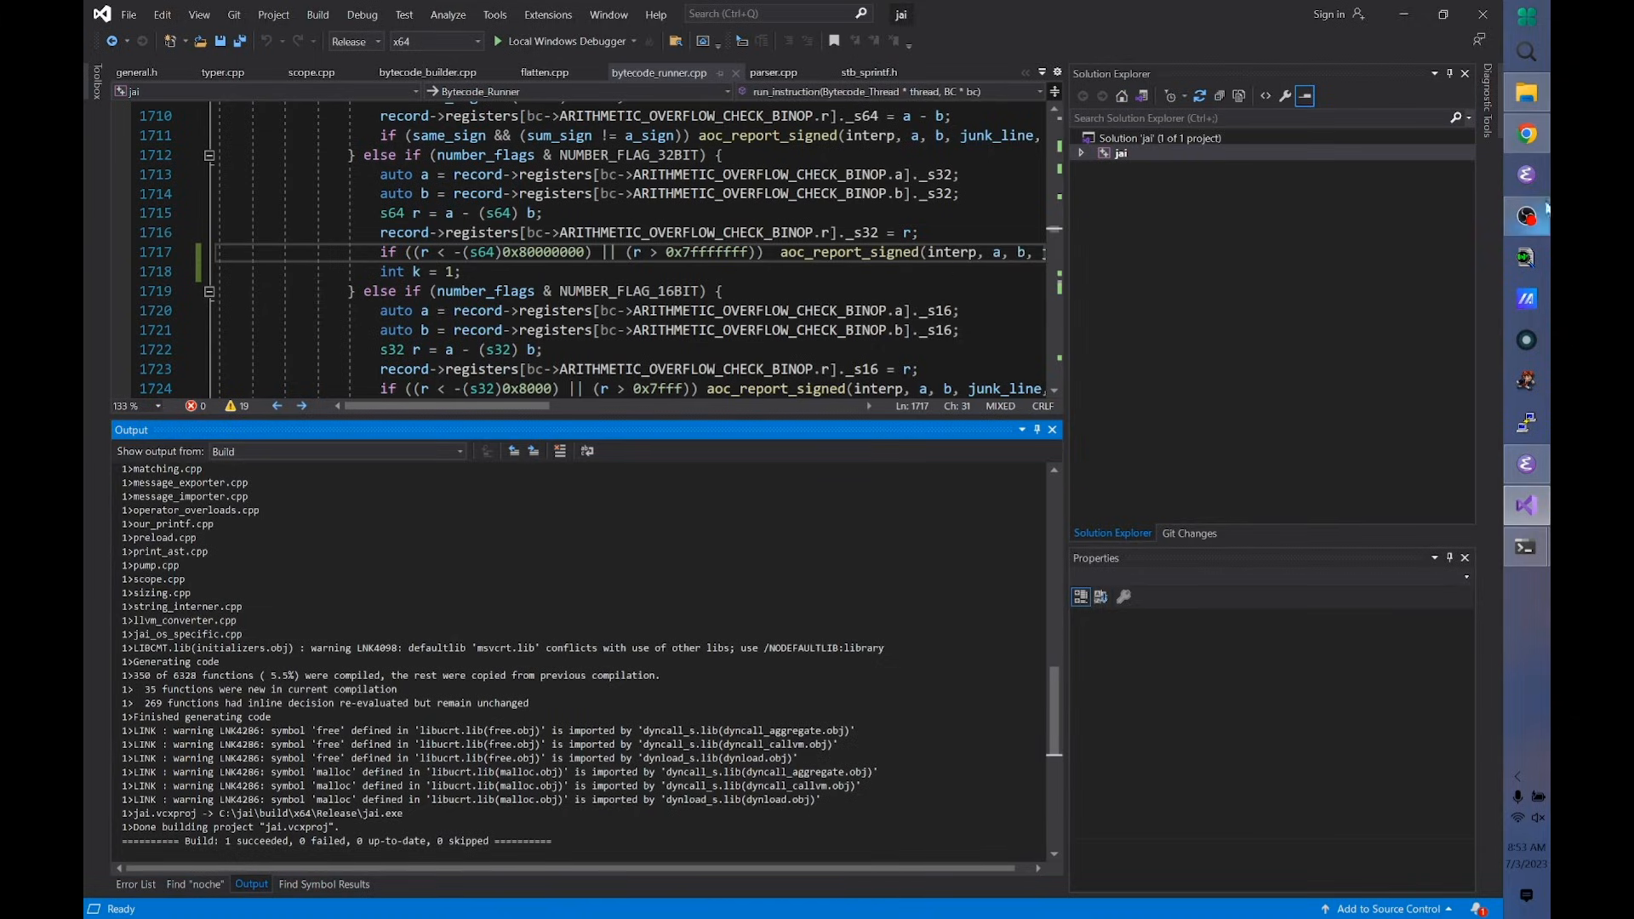
Switch from Visual Studio over to the Chrome window.
{"action": "left_click", "coordinate": [1528, 507]}
Start a fresh browser tab on the Google start page.
{"action": "key", "text": "ctrl+t"}
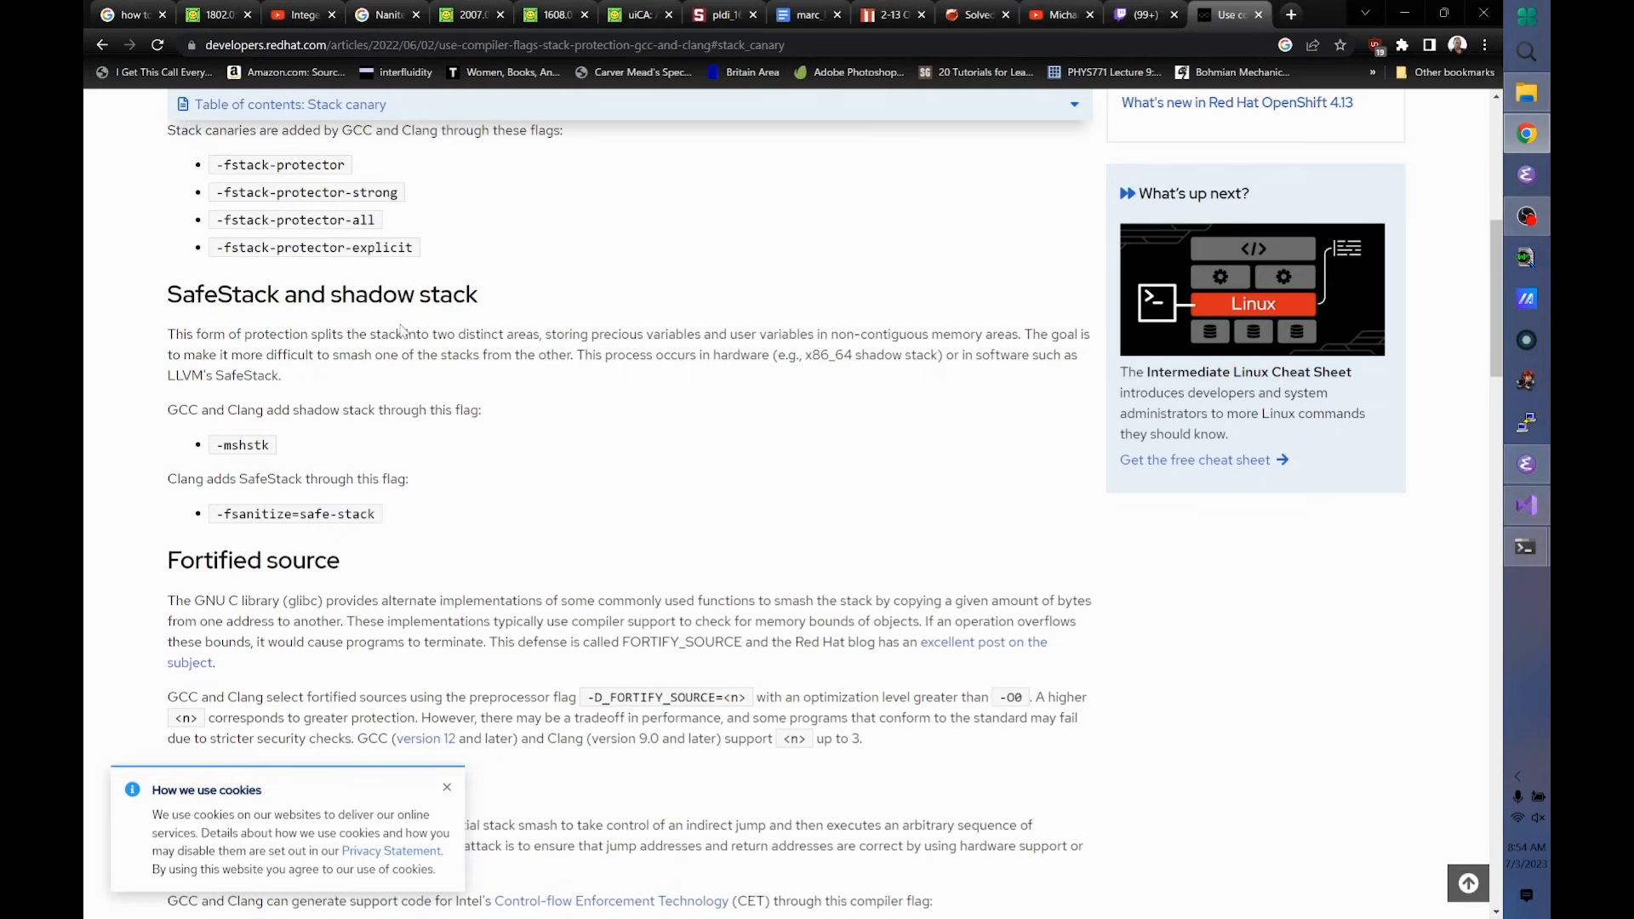
{"action": "scroll", "coordinate": [400, 329], "scroll_direction": "down", "scroll_amount": 2}
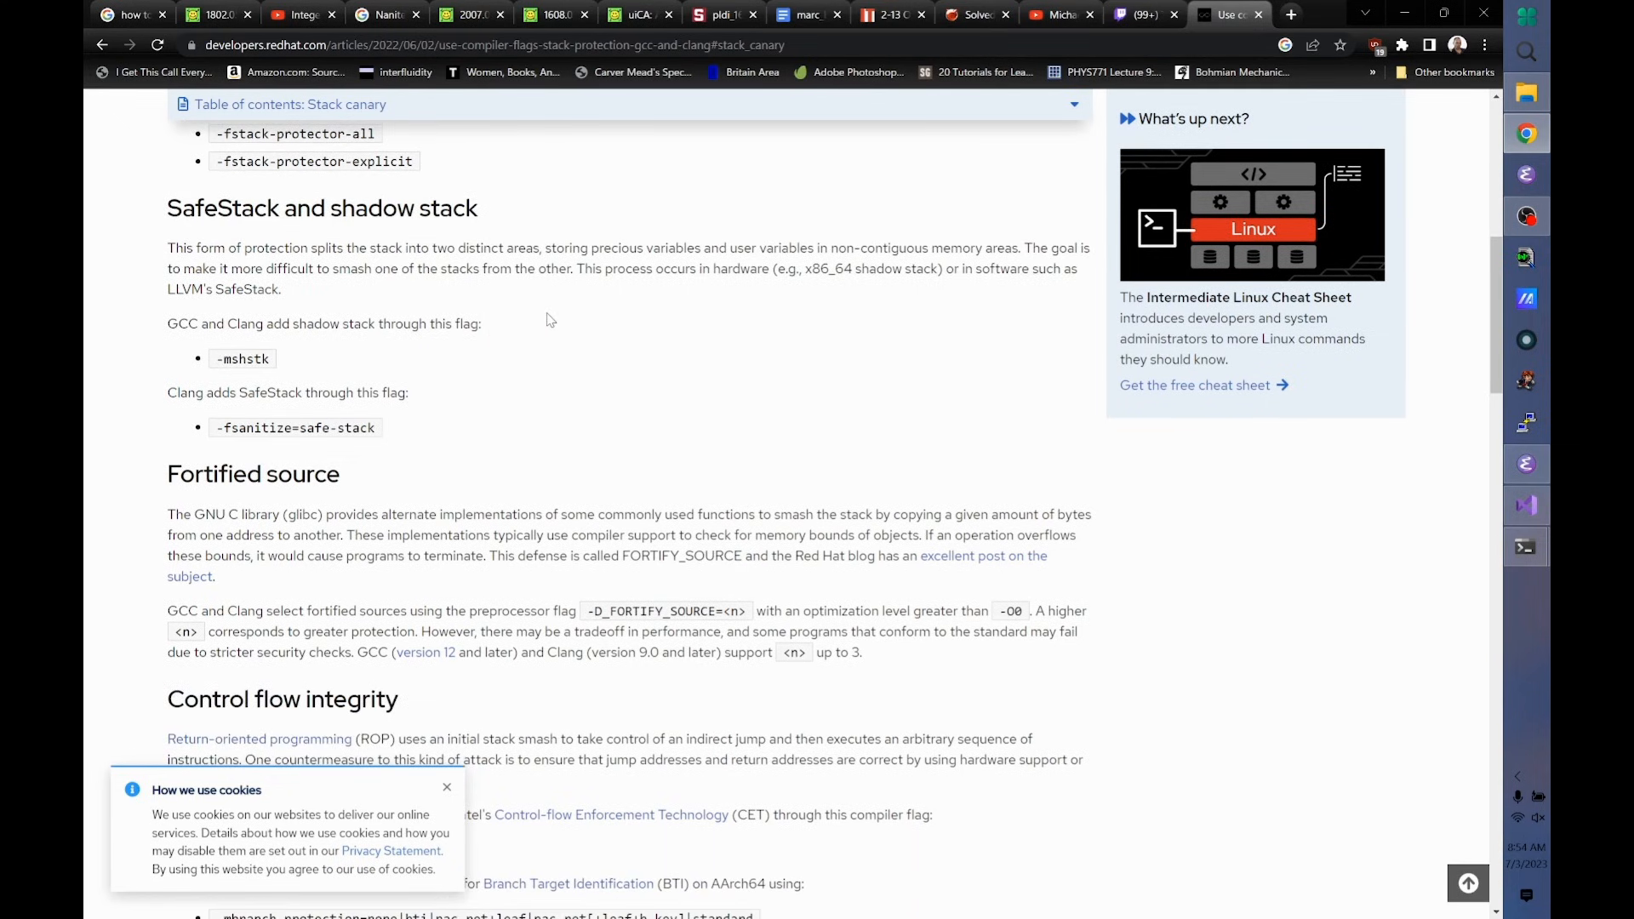
{"action": "scroll", "coordinate": [550, 320], "scroll_direction": "down", "scroll_amount": 2}
{"action": "scroll", "coordinate": [549, 320], "scroll_direction": "up", "scroll_amount": 2}
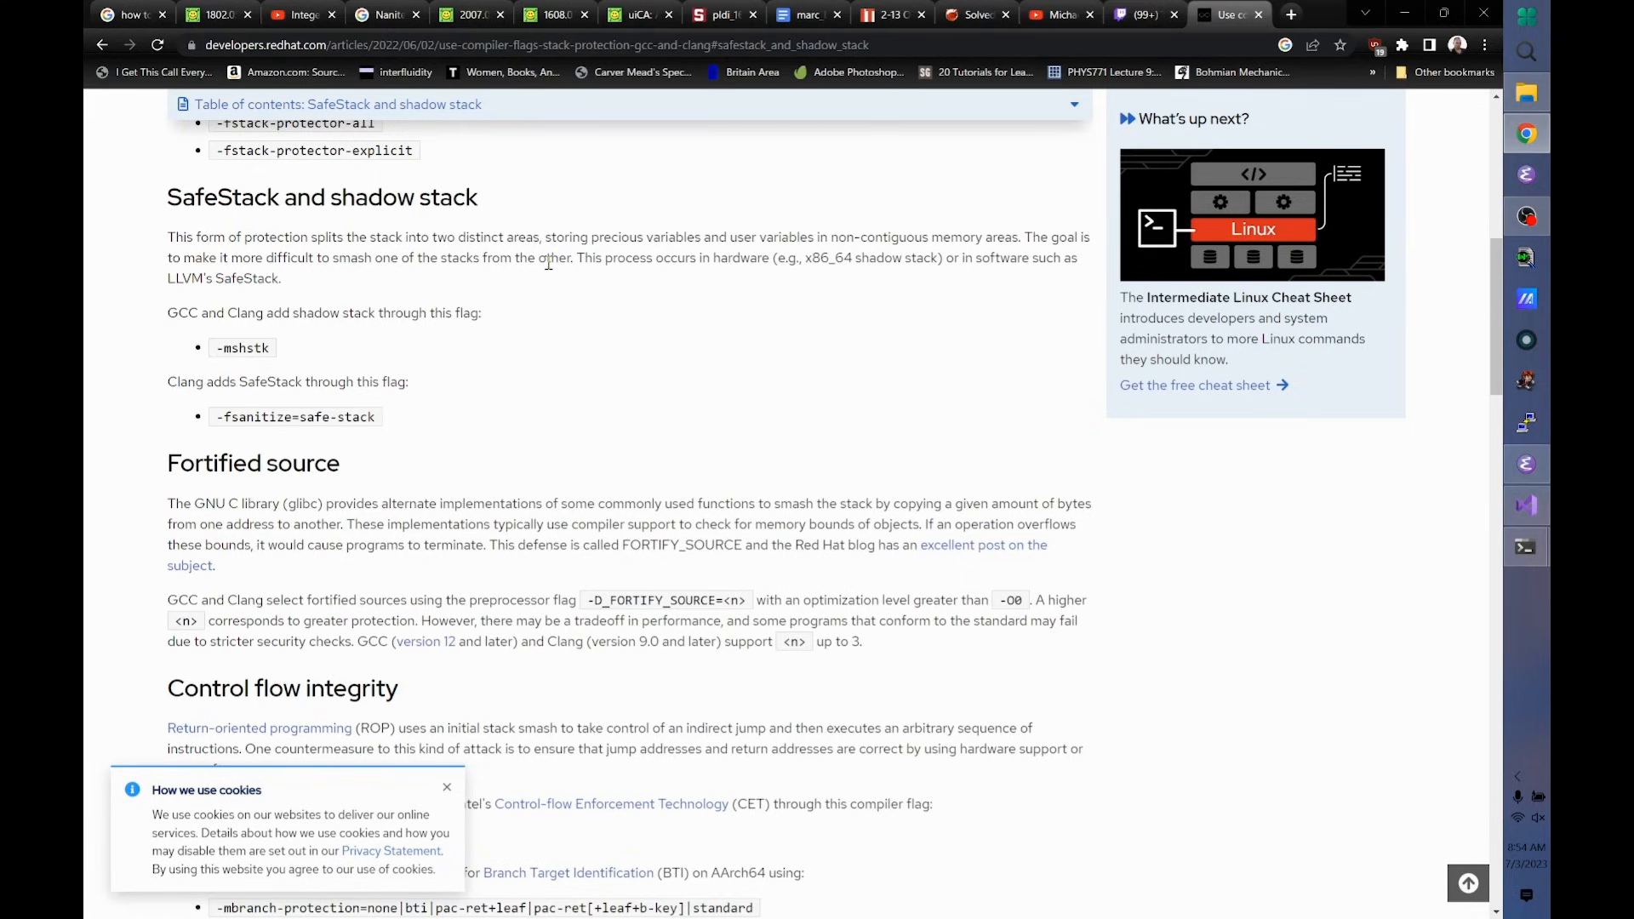
Copy 'mshstk' from the article and search Google for 'when did gcc add -mshstk'.
{"action": "double_click", "coordinate": [245, 348]}
{"action": "key", "text": "ctrl+t"}
{"action": "type", "text": "when did gcc add"}
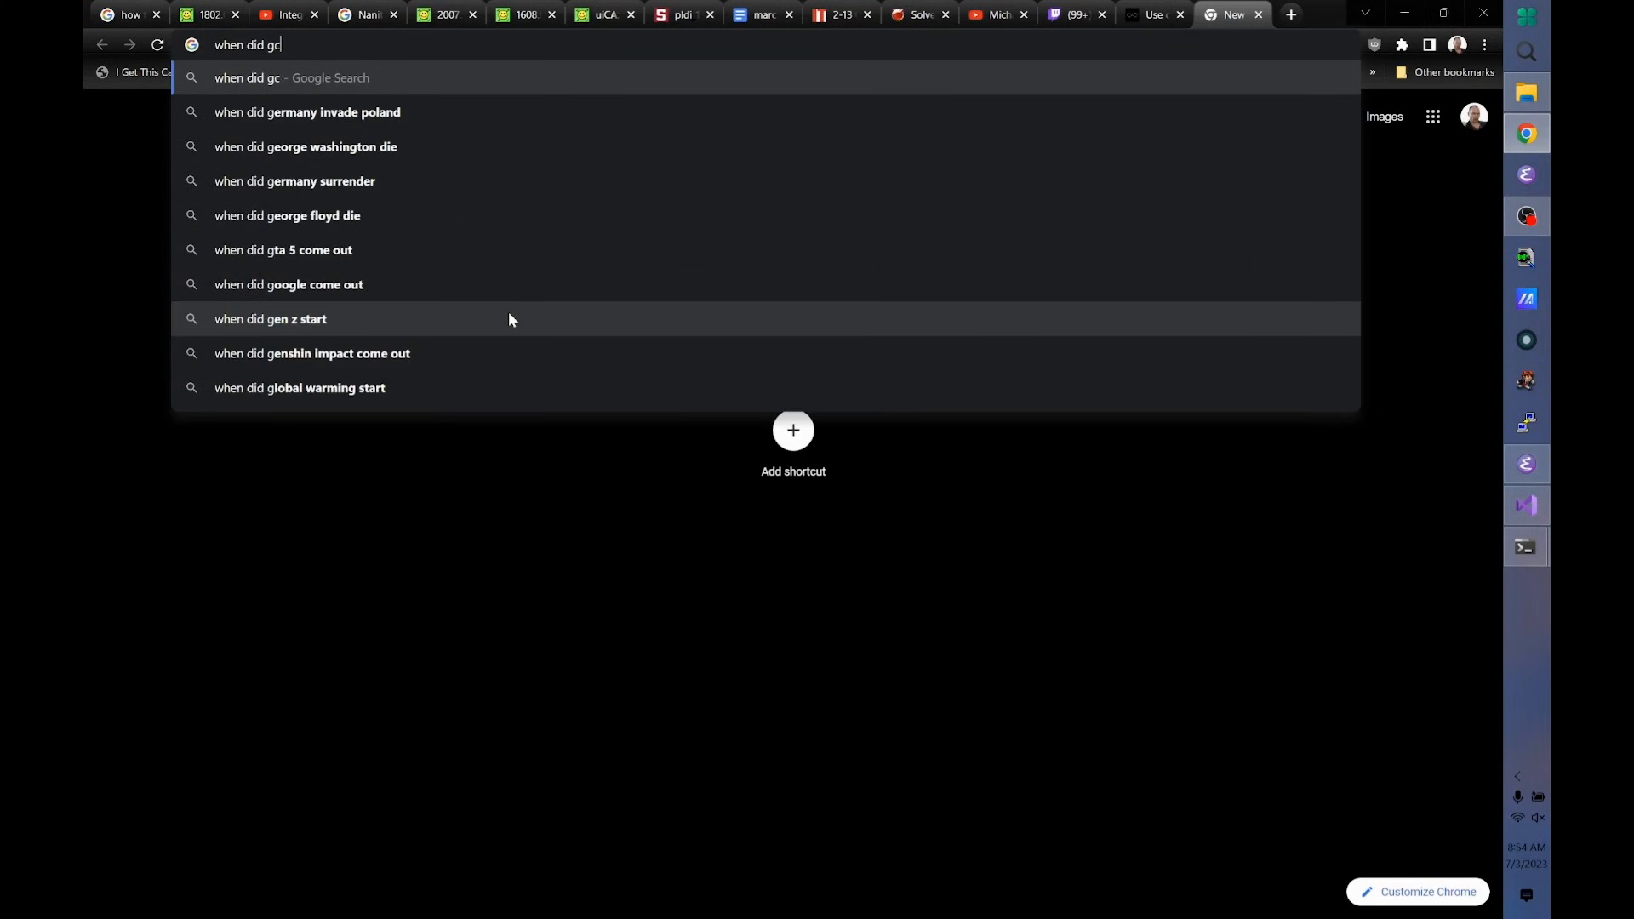
{"action": "type", "text": "-mshstk"}
{"action": "key", "text": "Return"}
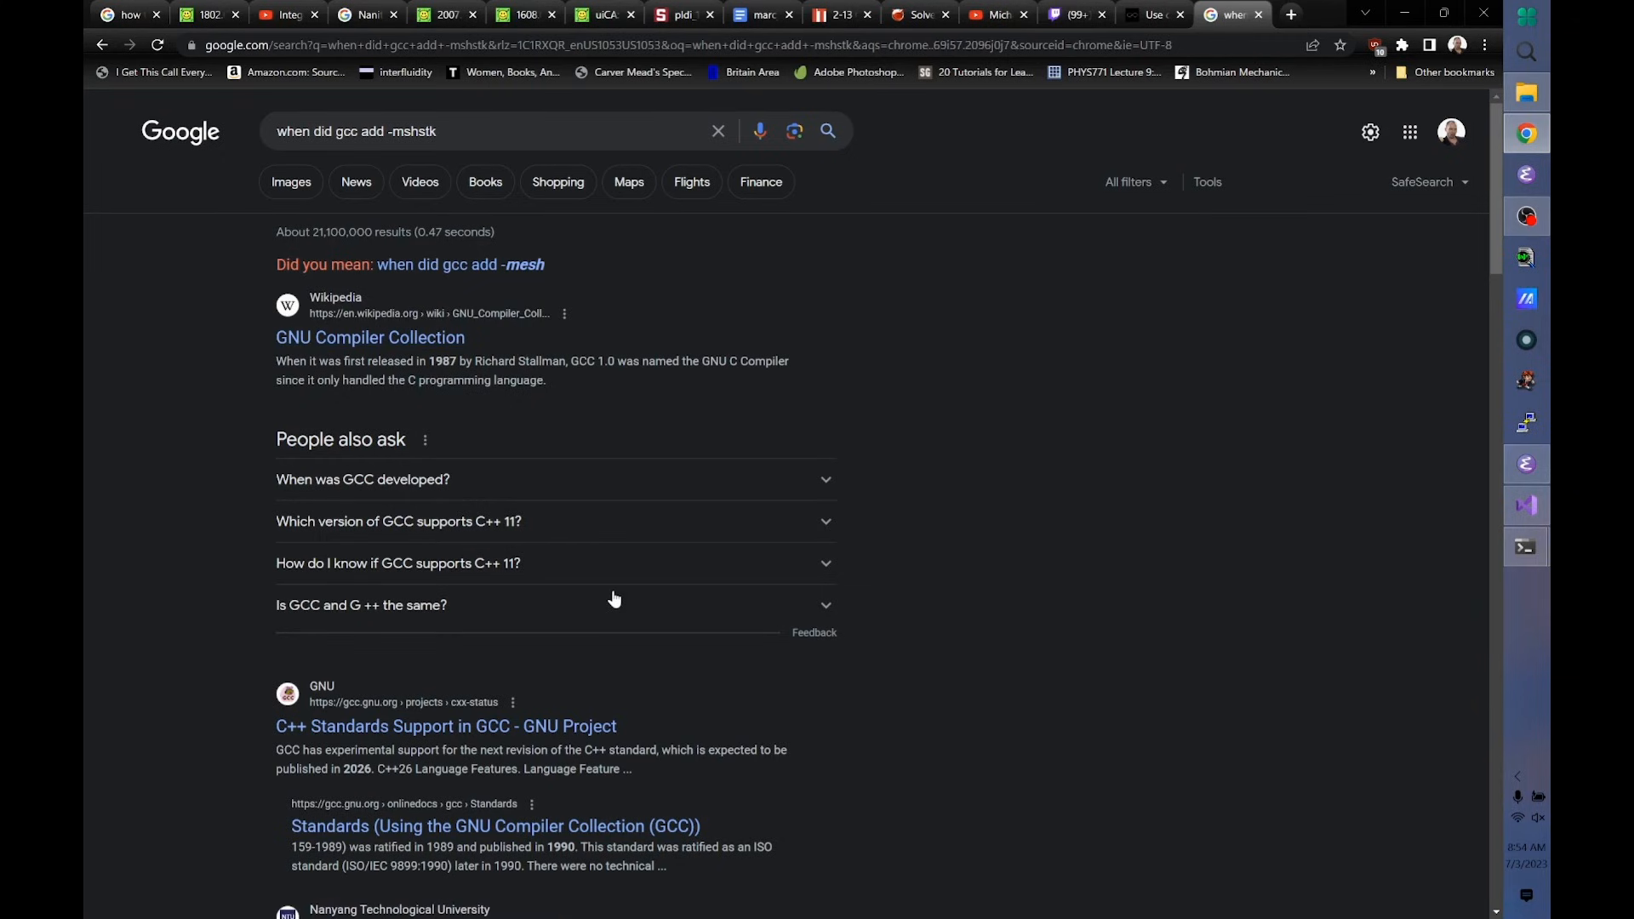
{"action": "scroll", "coordinate": [614, 599], "scroll_direction": "down", "scroll_amount": 3}
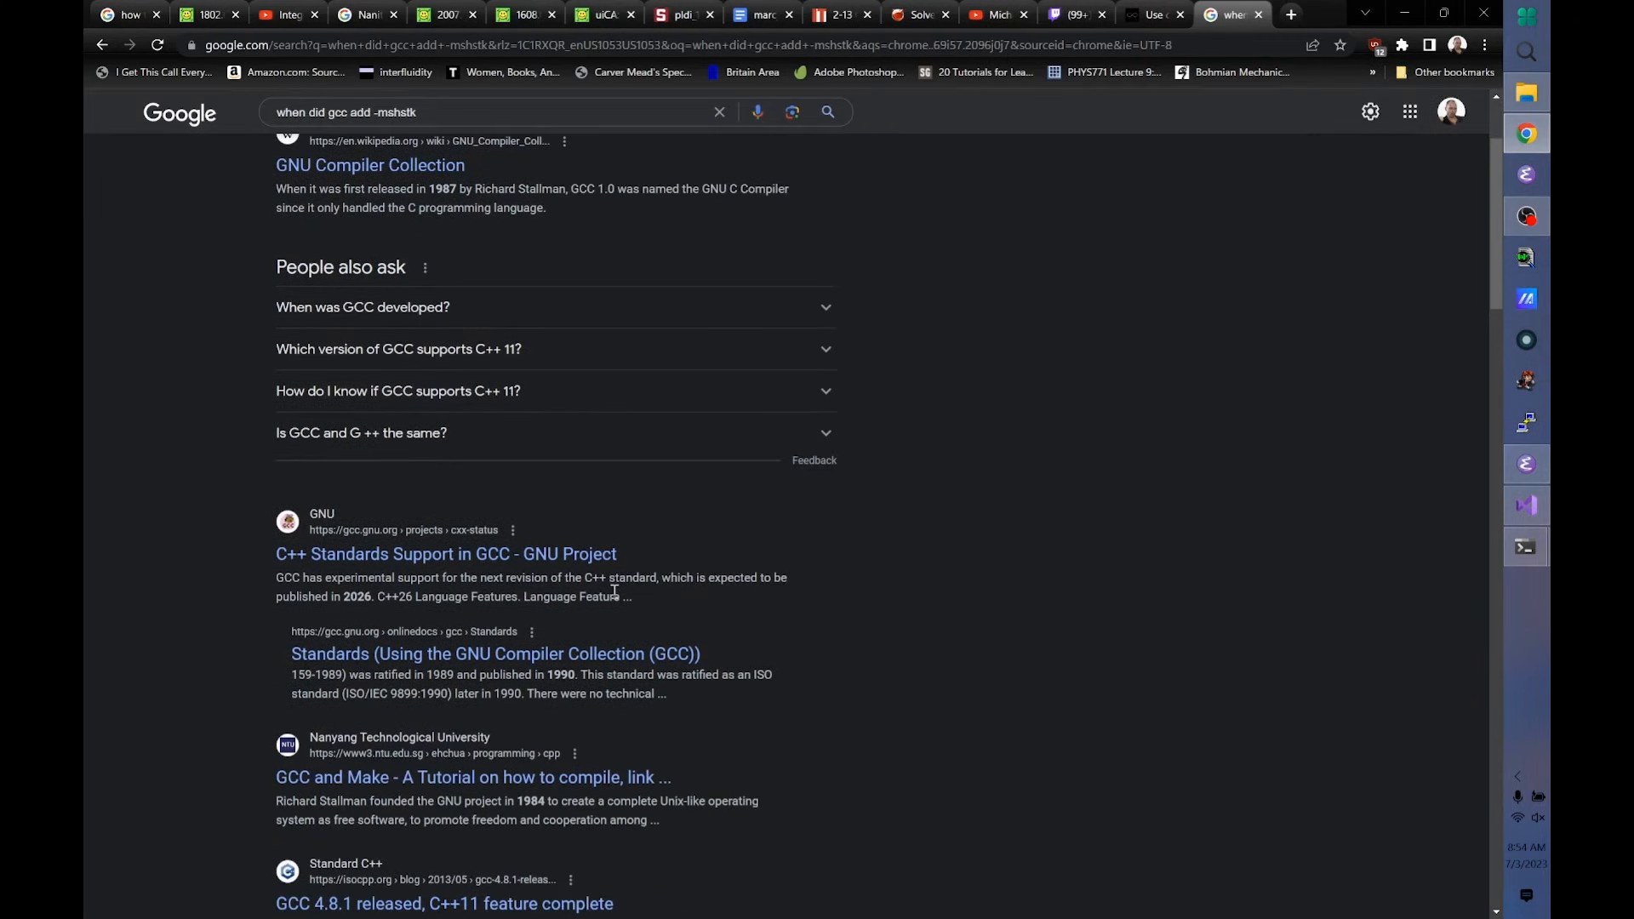
{"action": "scroll", "coordinate": [614, 590], "scroll_direction": "down", "scroll_amount": 2}
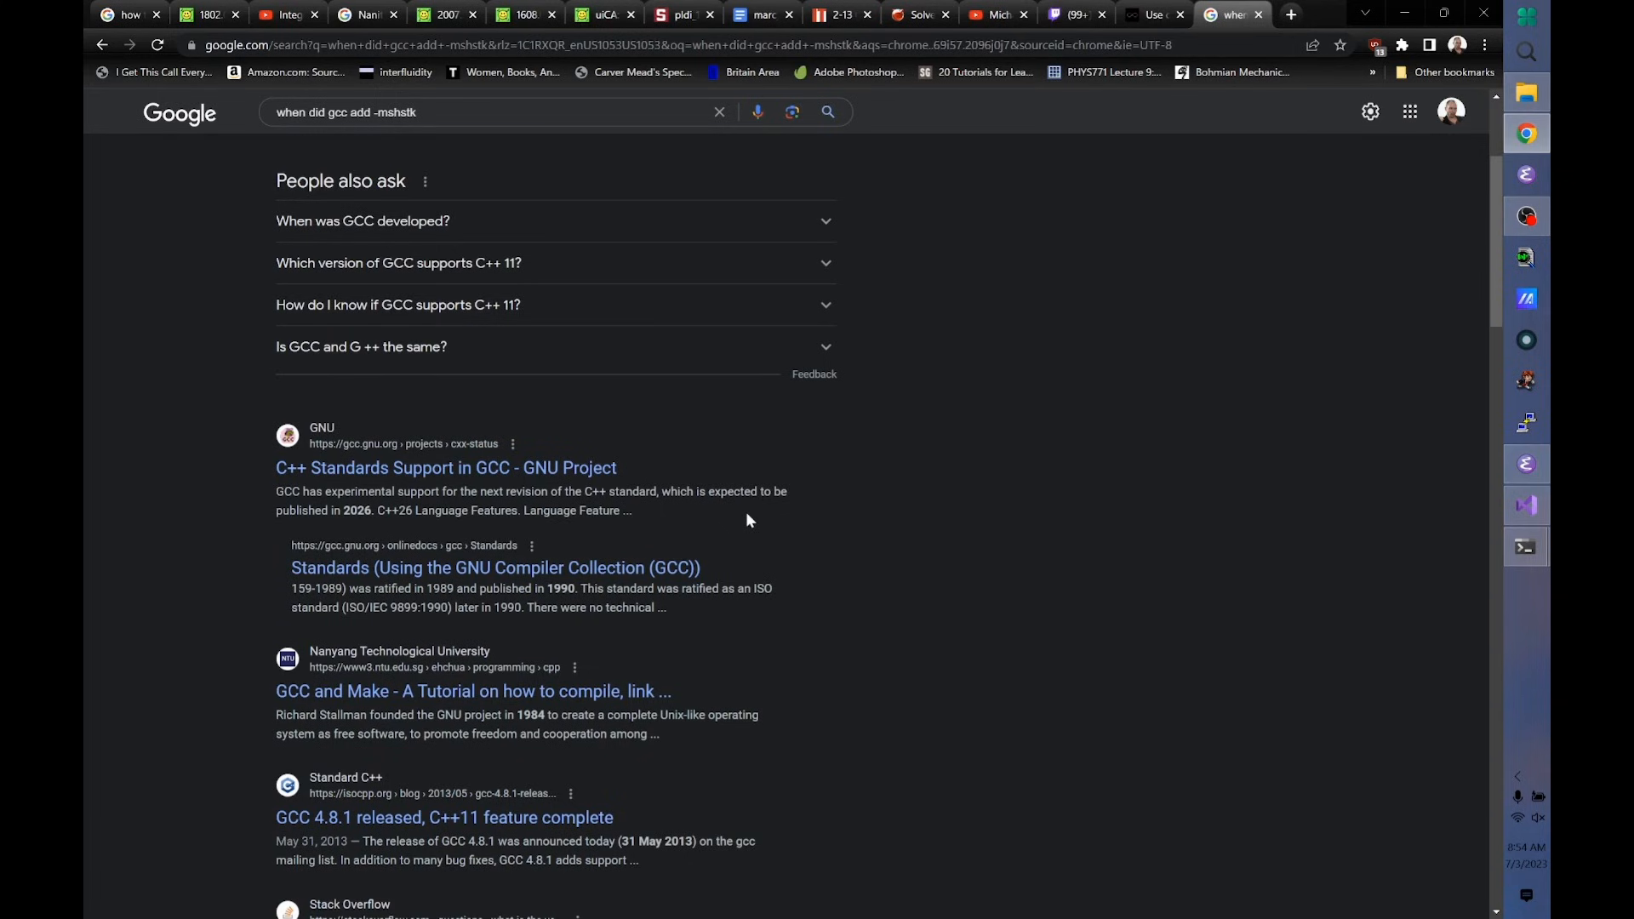
{"action": "scroll", "coordinate": [745, 513], "scroll_direction": "down", "scroll_amount": 2}
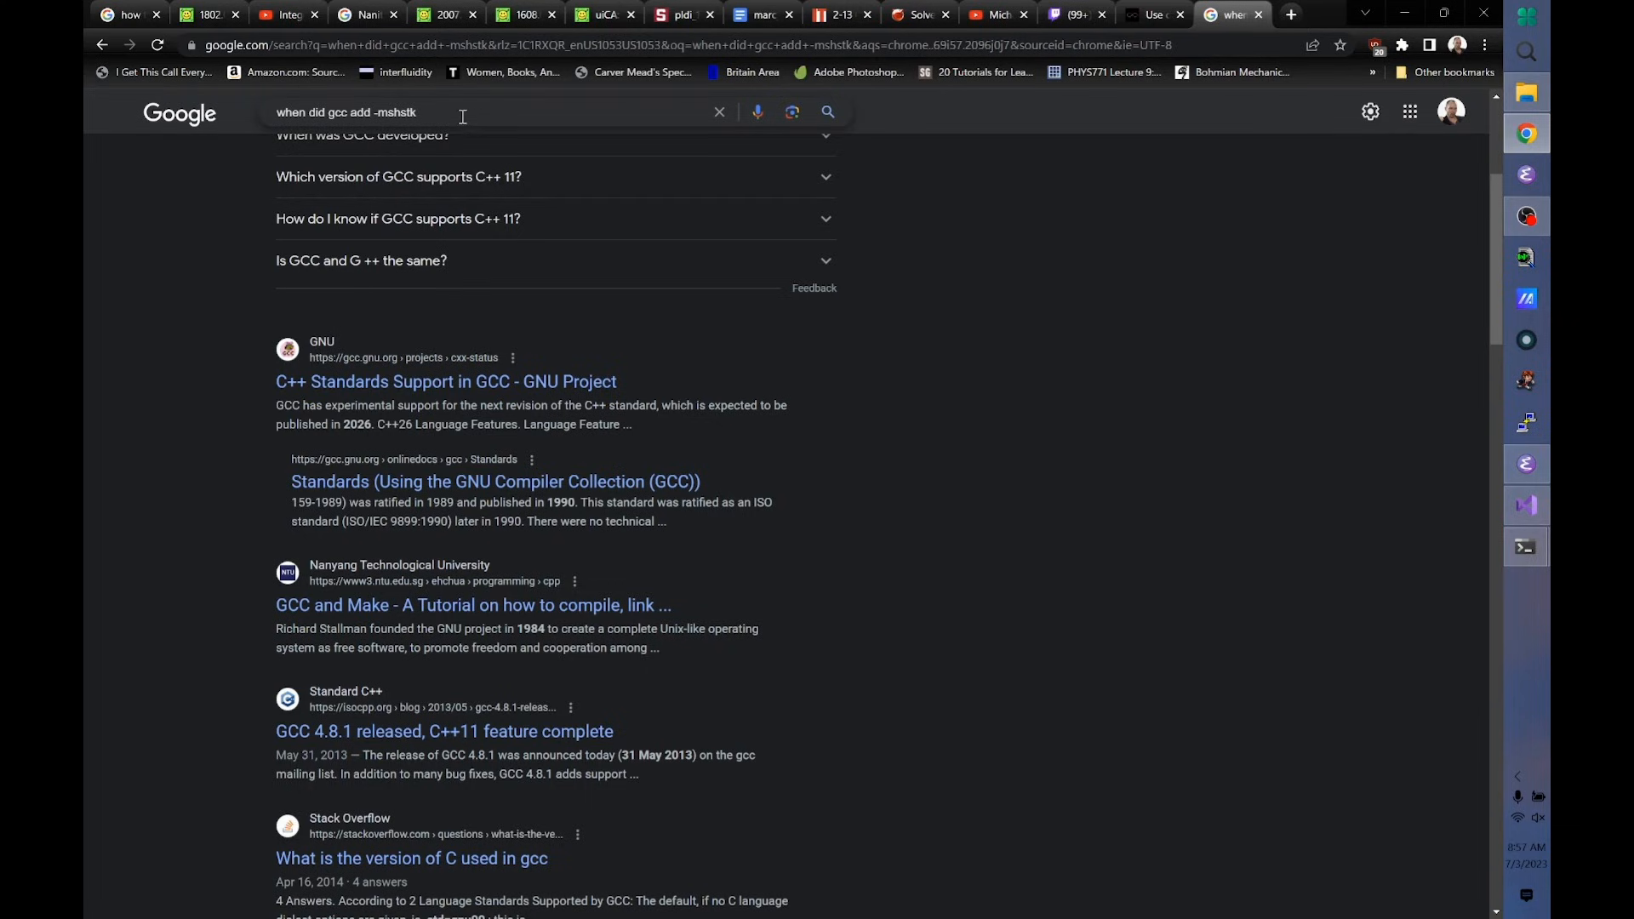
Trim the query to 'gcc -mshstk' and rerun the search.
{"action": "double_click", "coordinate": [357, 113]}
{"action": "key", "text": "BackSpace"}
{"action": "key", "text": "BackSpace"}
{"action": "key", "text": "BackSpace"}
{"action": "key", "text": "BackSpace"}
{"action": "key", "text": "Return"}
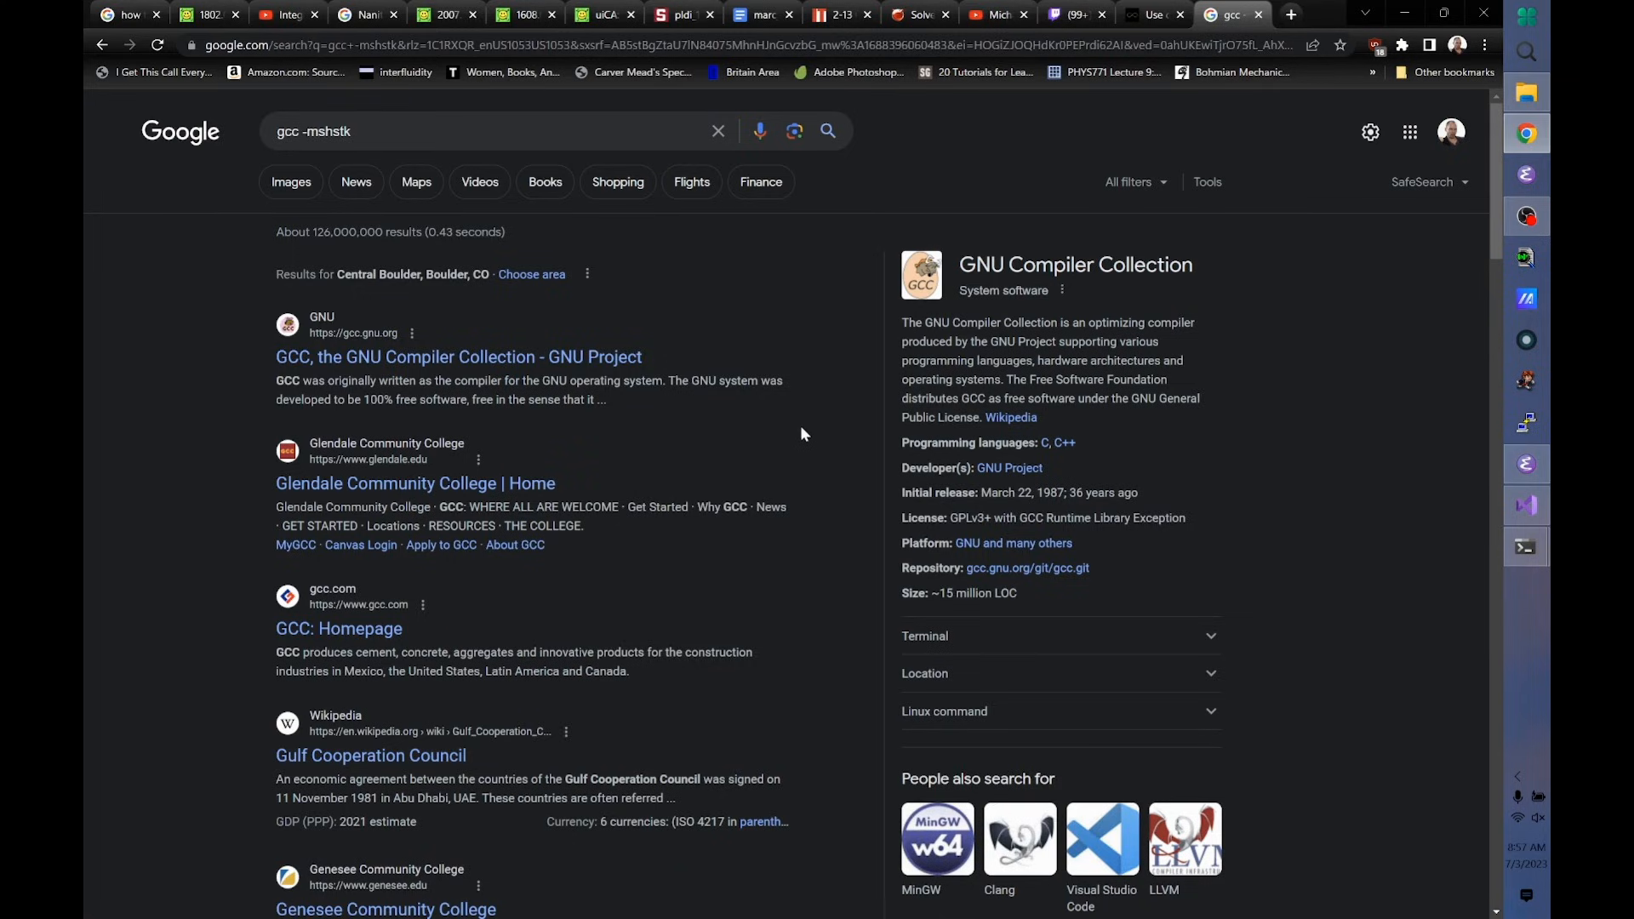
Change the query to 'gcc +mshstk' and search again.
{"action": "left_click", "coordinate": [307, 130]}
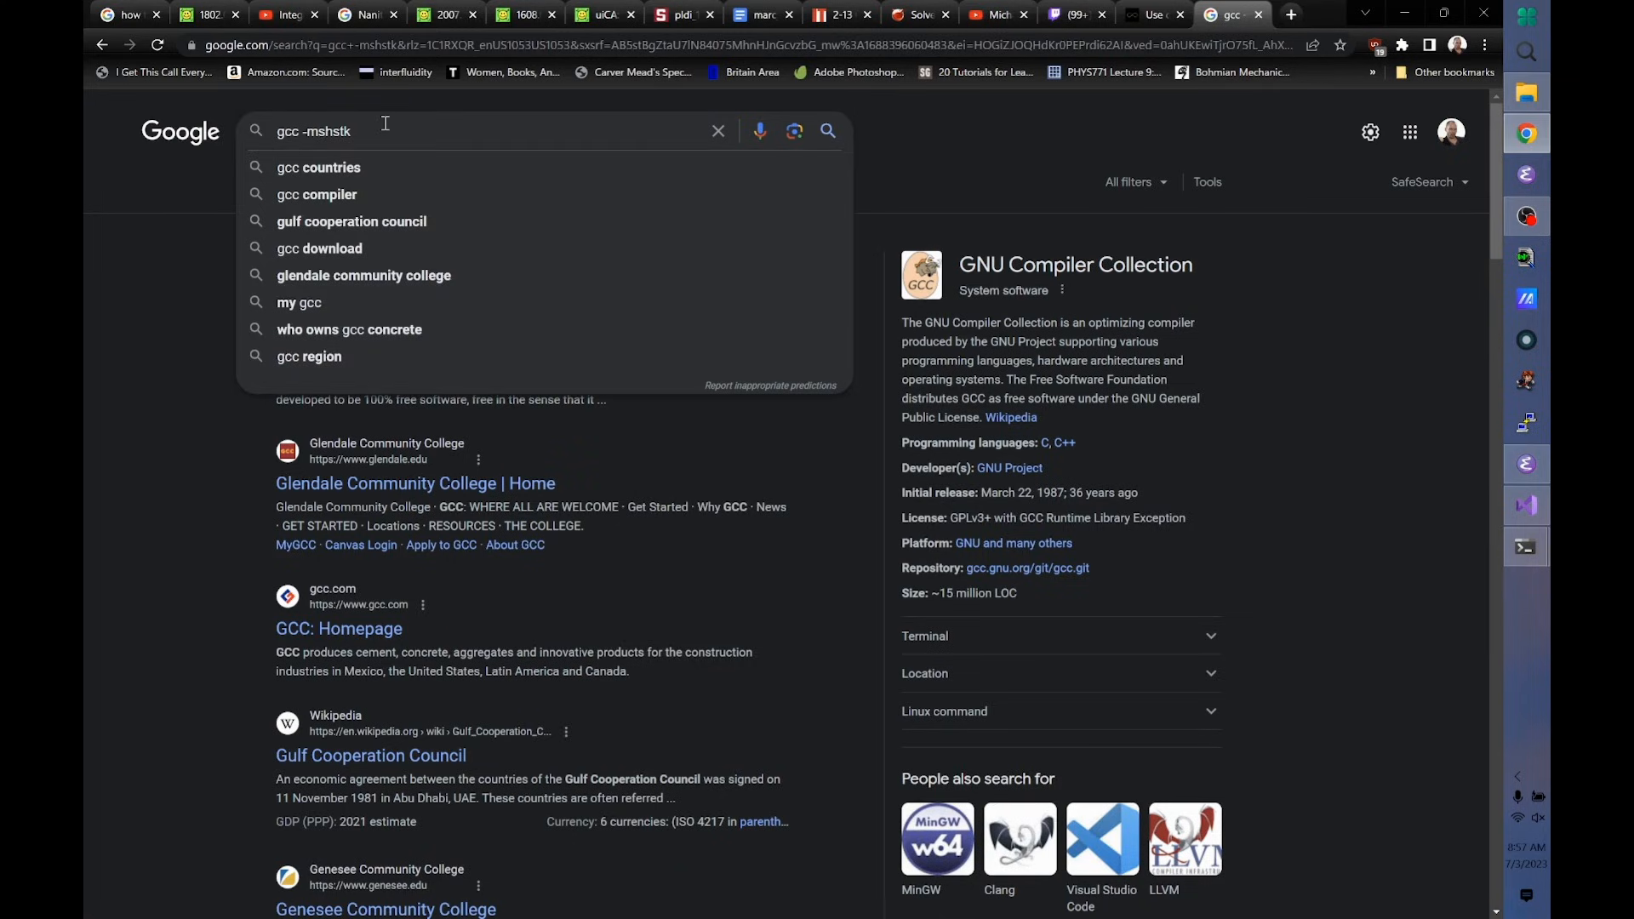
{"action": "key", "text": "BackSpace"}
{"action": "type", "text": "+"}
{"action": "key", "text": "Return"}
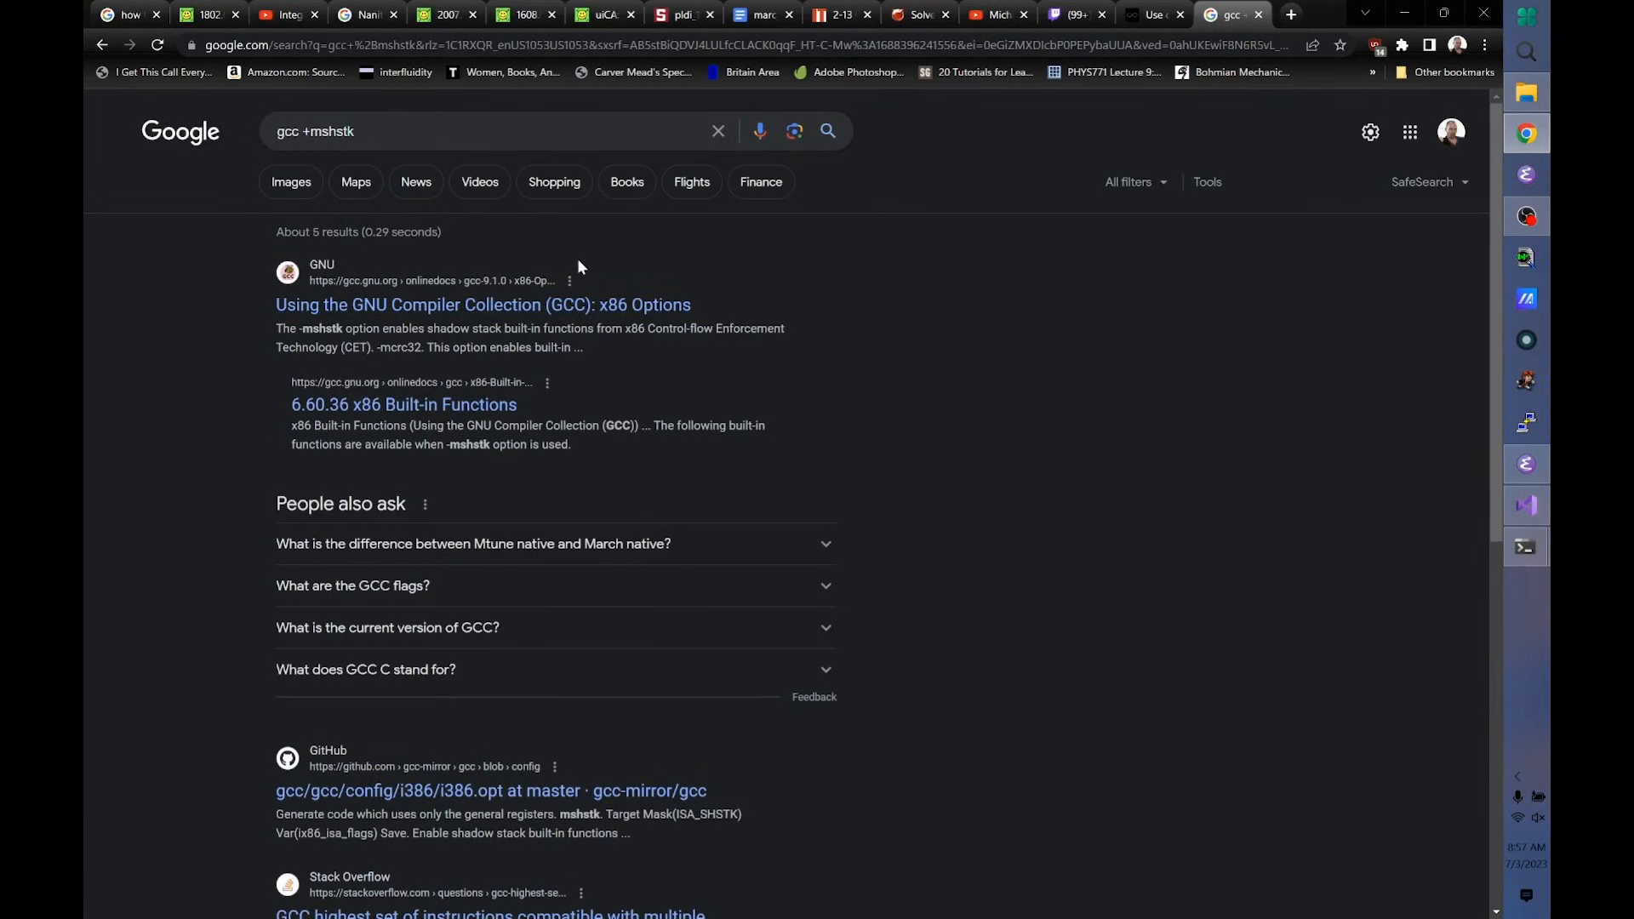
{"action": "scroll", "coordinate": [583, 251], "scroll_direction": "down", "scroll_amount": 1}
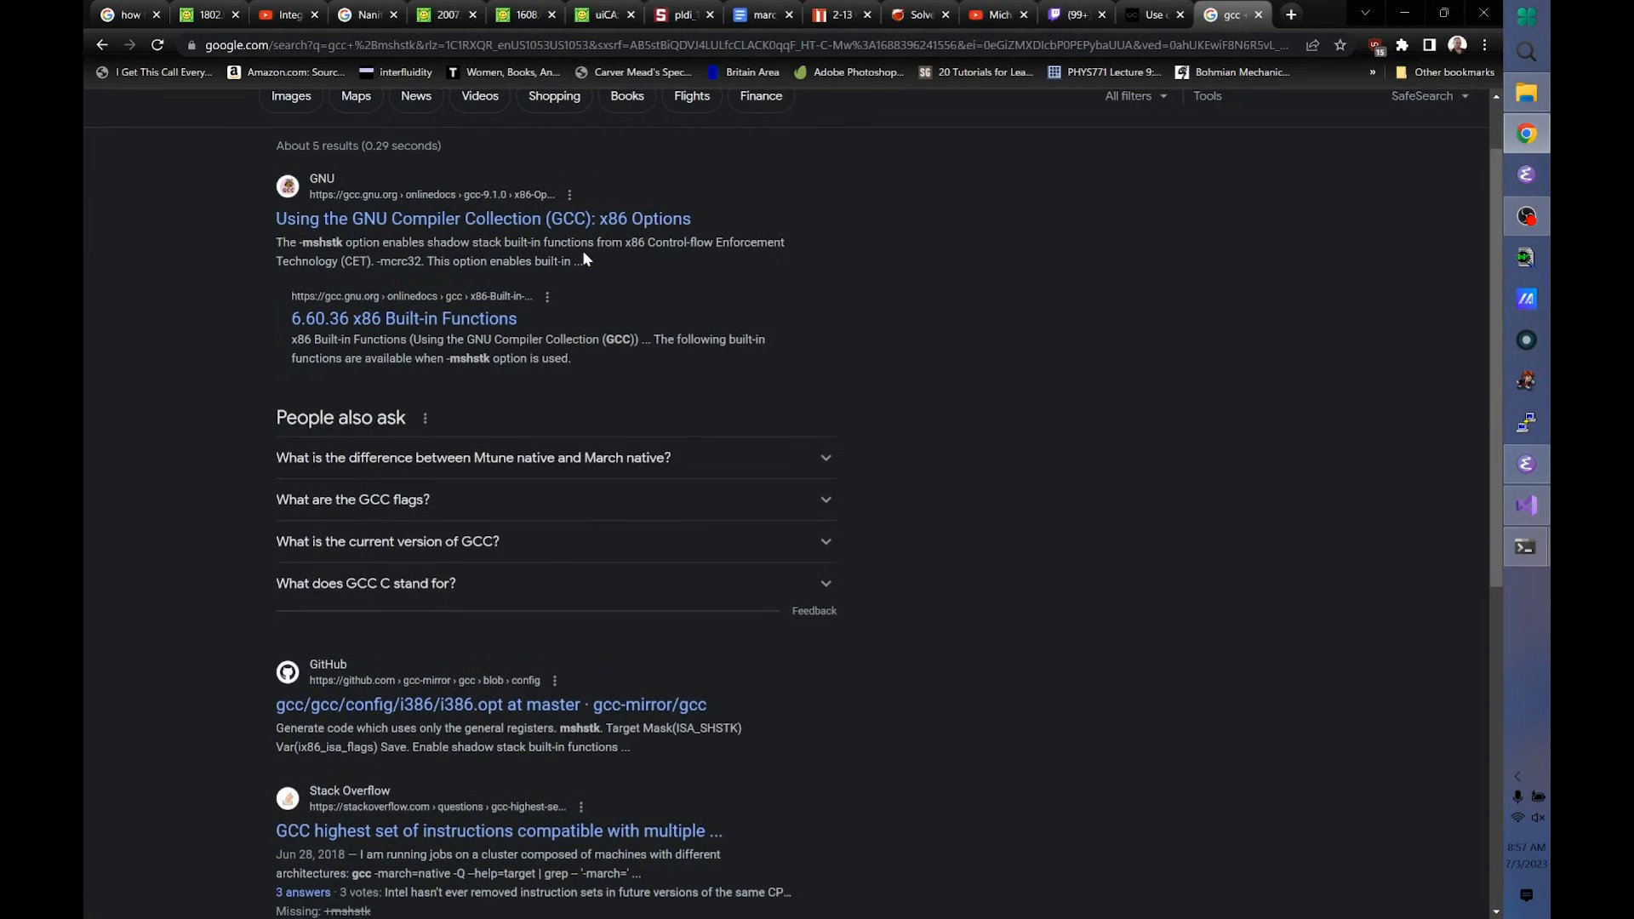
{"action": "scroll", "coordinate": [583, 250], "scroll_direction": "down", "scroll_amount": 1}
{"action": "scroll", "coordinate": [582, 250], "scroll_direction": "down", "scroll_amount": 1}
{"action": "scroll", "coordinate": [582, 251], "scroll_direction": "down", "scroll_amount": 1}
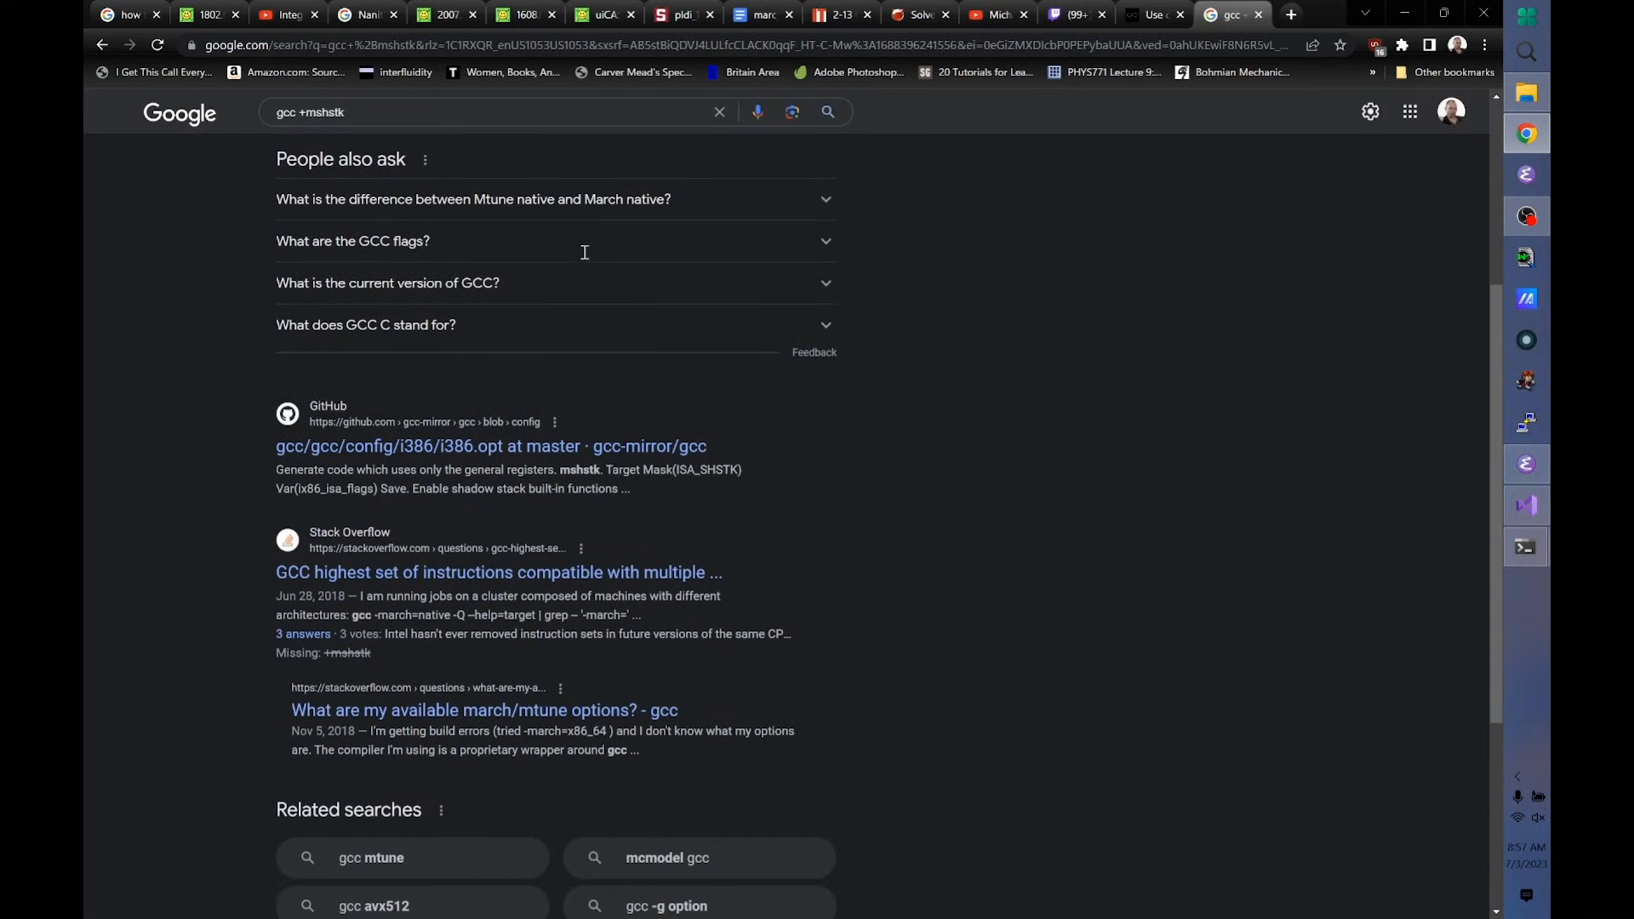
Find the mshstk entry in gcc-mirror's i386.opt on GitHub, then return to the Red Hat tab.
{"action": "left_click", "coordinate": [626, 447]}
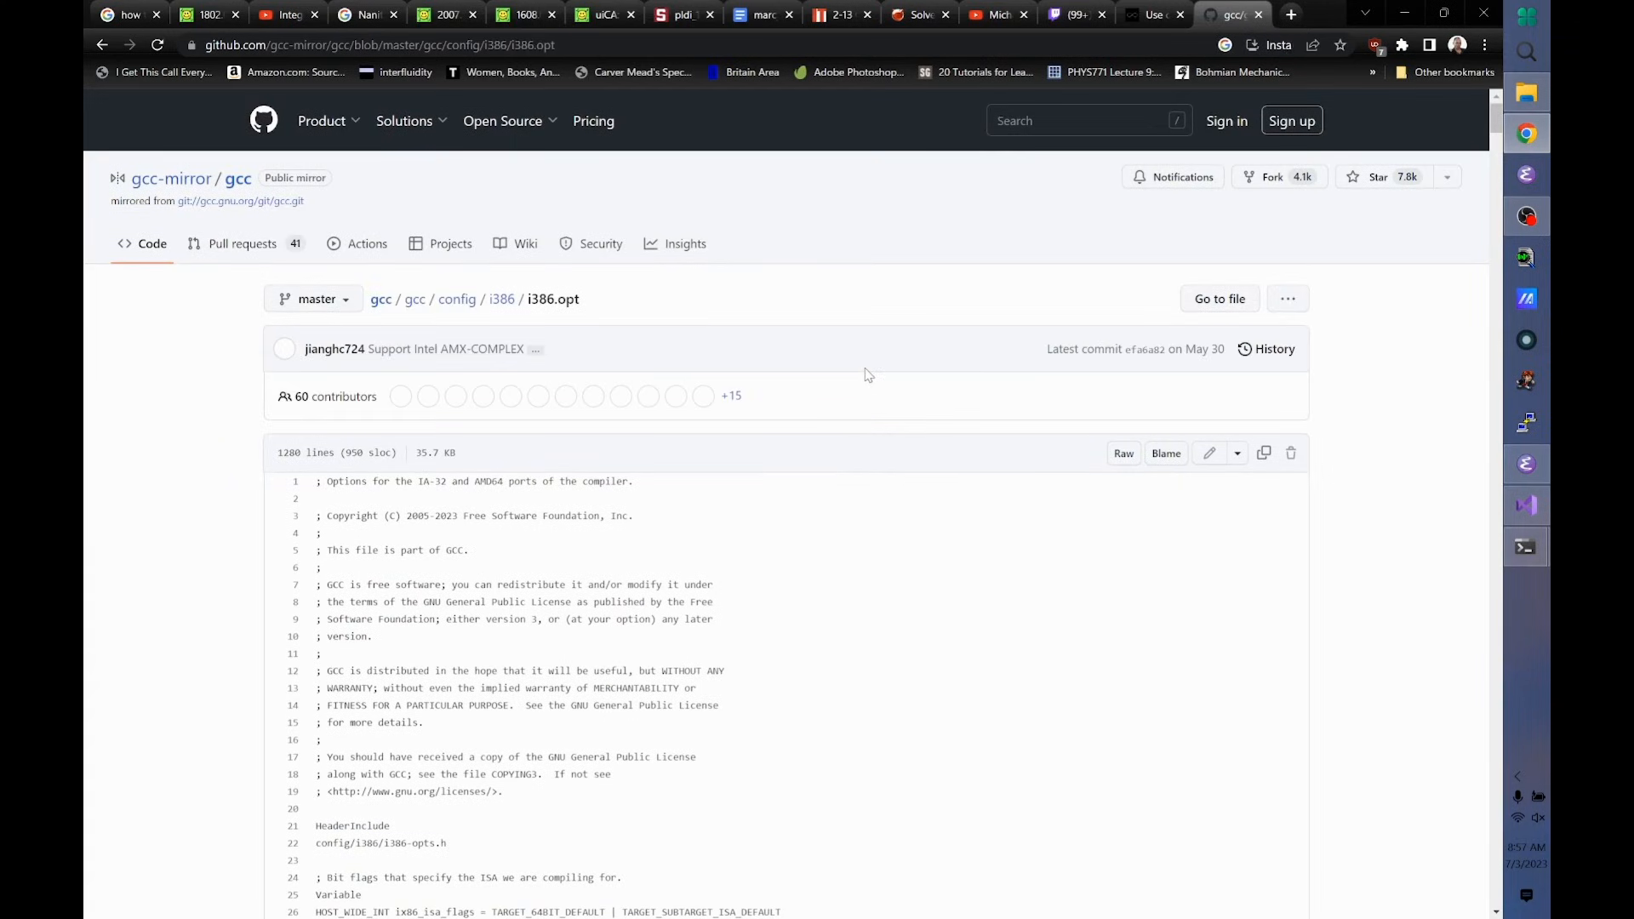
{"action": "key", "text": "ctrl+f"}
{"action": "type", "text": "stk"}
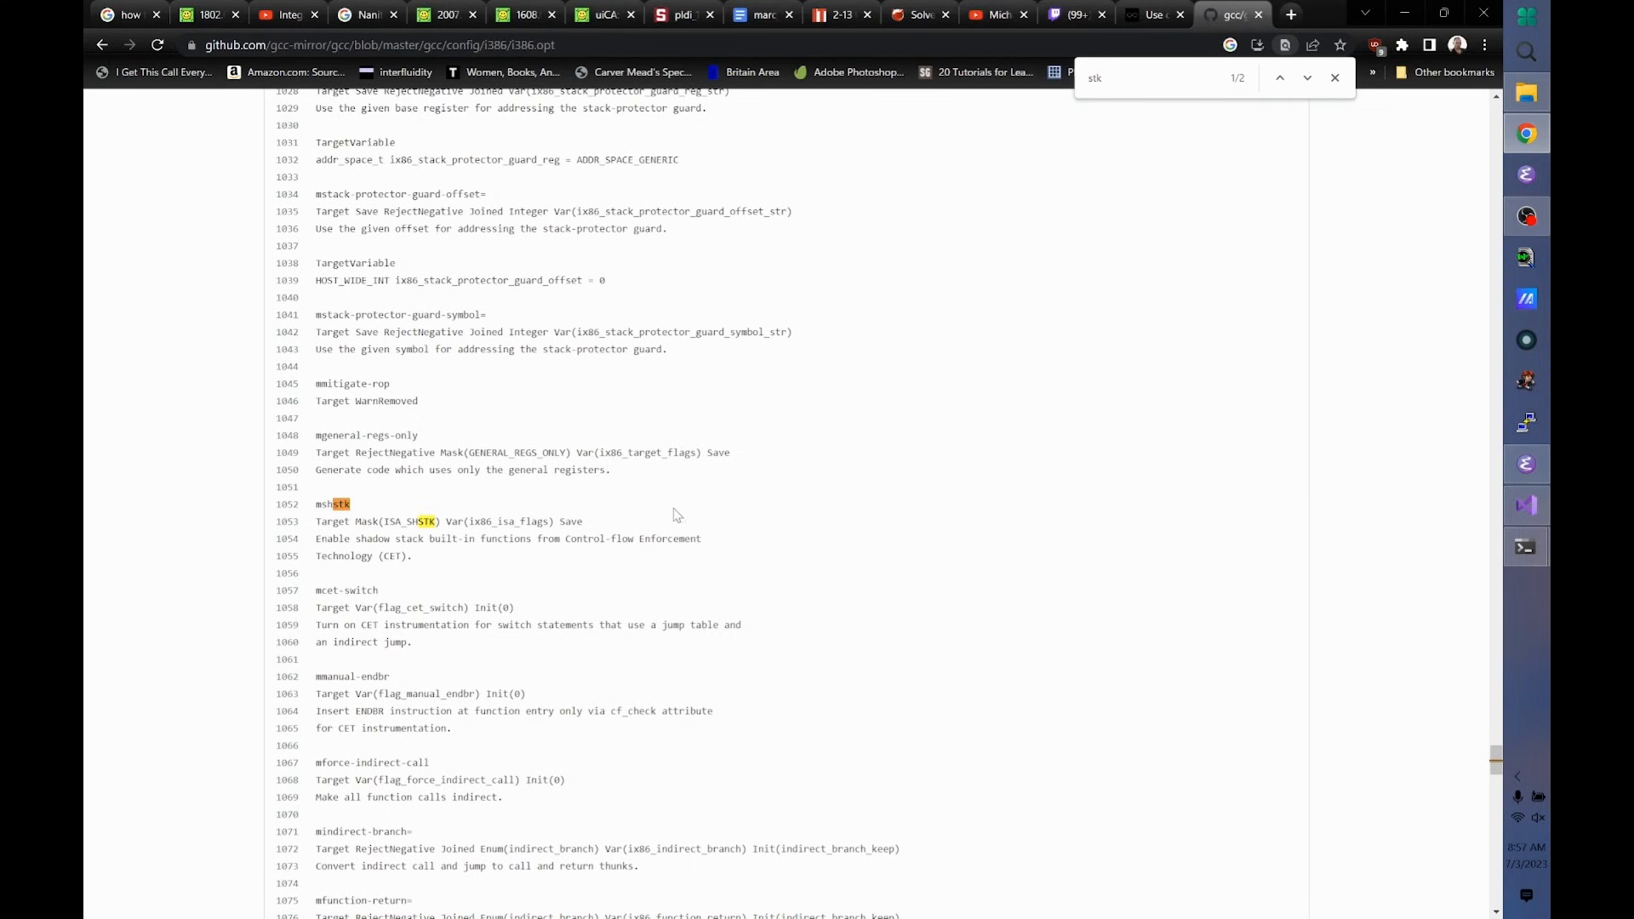
{"action": "scroll", "coordinate": [689, 511], "scroll_direction": "up", "scroll_amount": 5}
{"action": "scroll", "coordinate": [767, 549], "scroll_direction": "up", "scroll_amount": 5}
{"action": "scroll", "coordinate": [769, 551], "scroll_direction": "up", "scroll_amount": 5}
{"action": "key", "text": "ctrl+shift+Tab"}
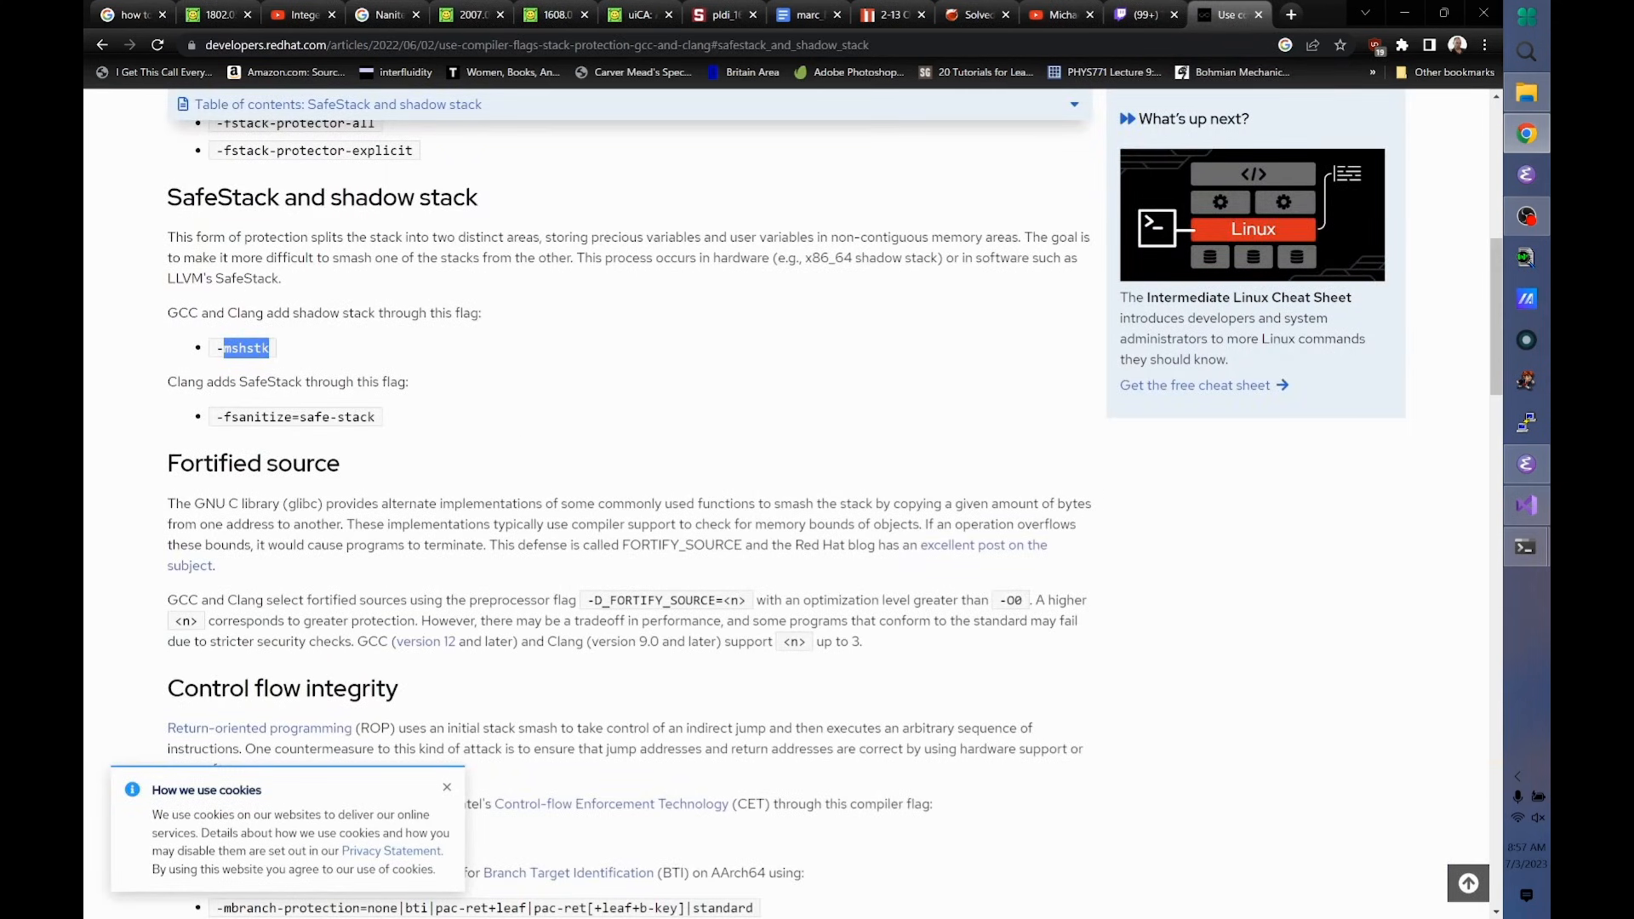
{"action": "double_click", "coordinate": [245, 348]}
Highlight the 'mshstk' flag name in the SafeStack and shadow stack section.
{"action": "left_click", "coordinate": [863, 211]}
{"action": "double_click", "coordinate": [246, 348]}
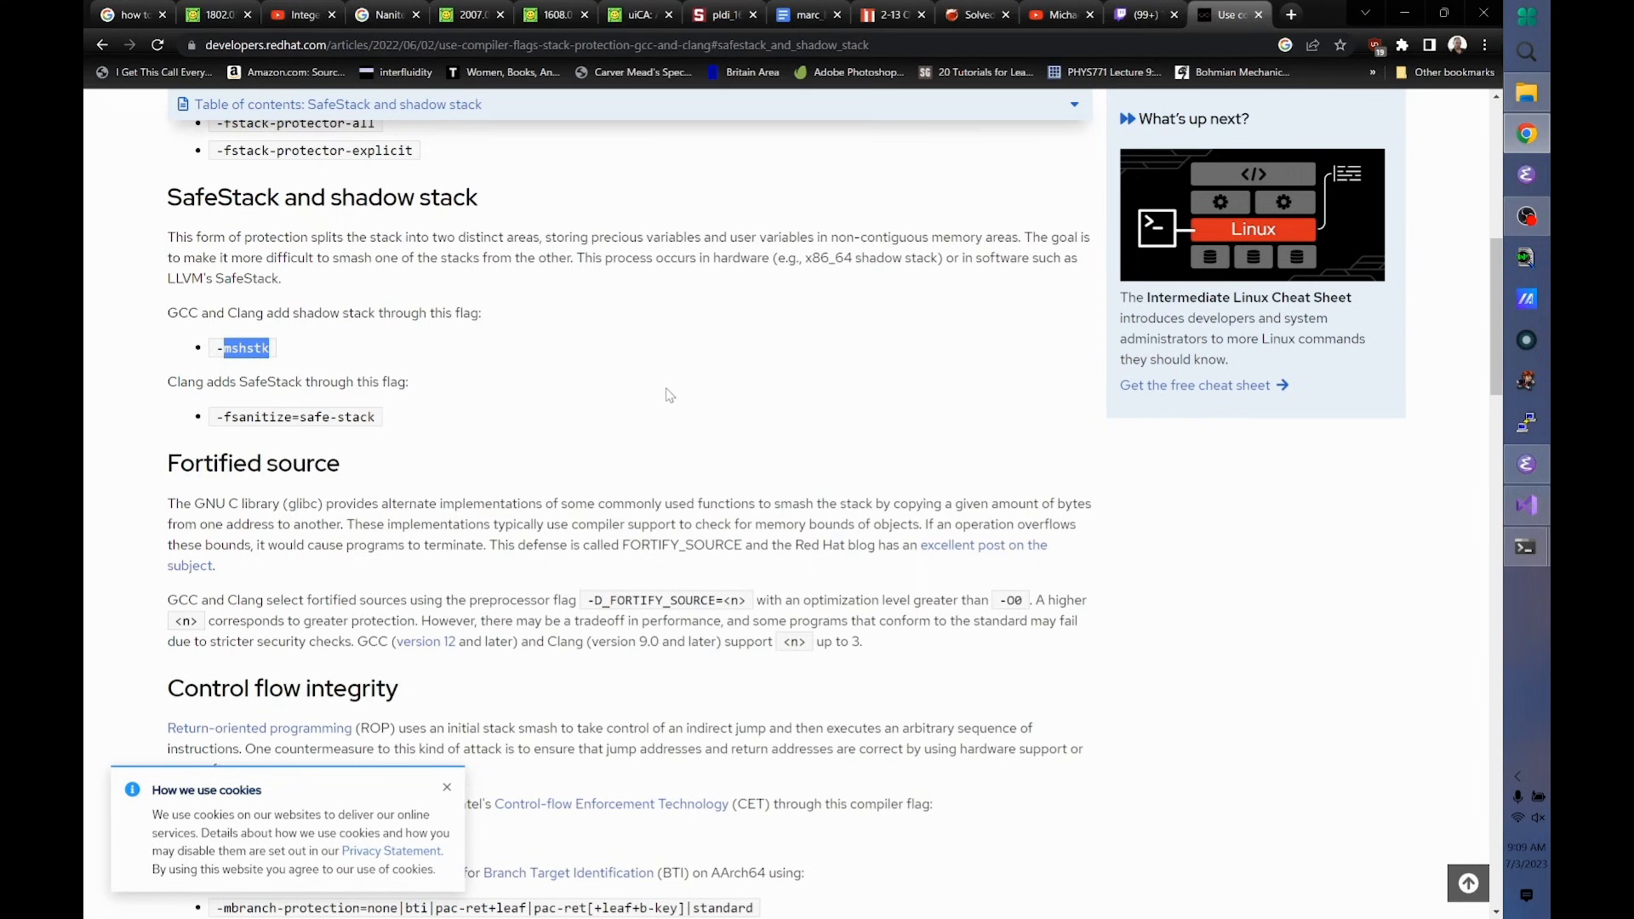
Switch away from the Chrome article back to the Developer Command Prompt via Emacs.
{"action": "key", "text": "alt+Tab"}
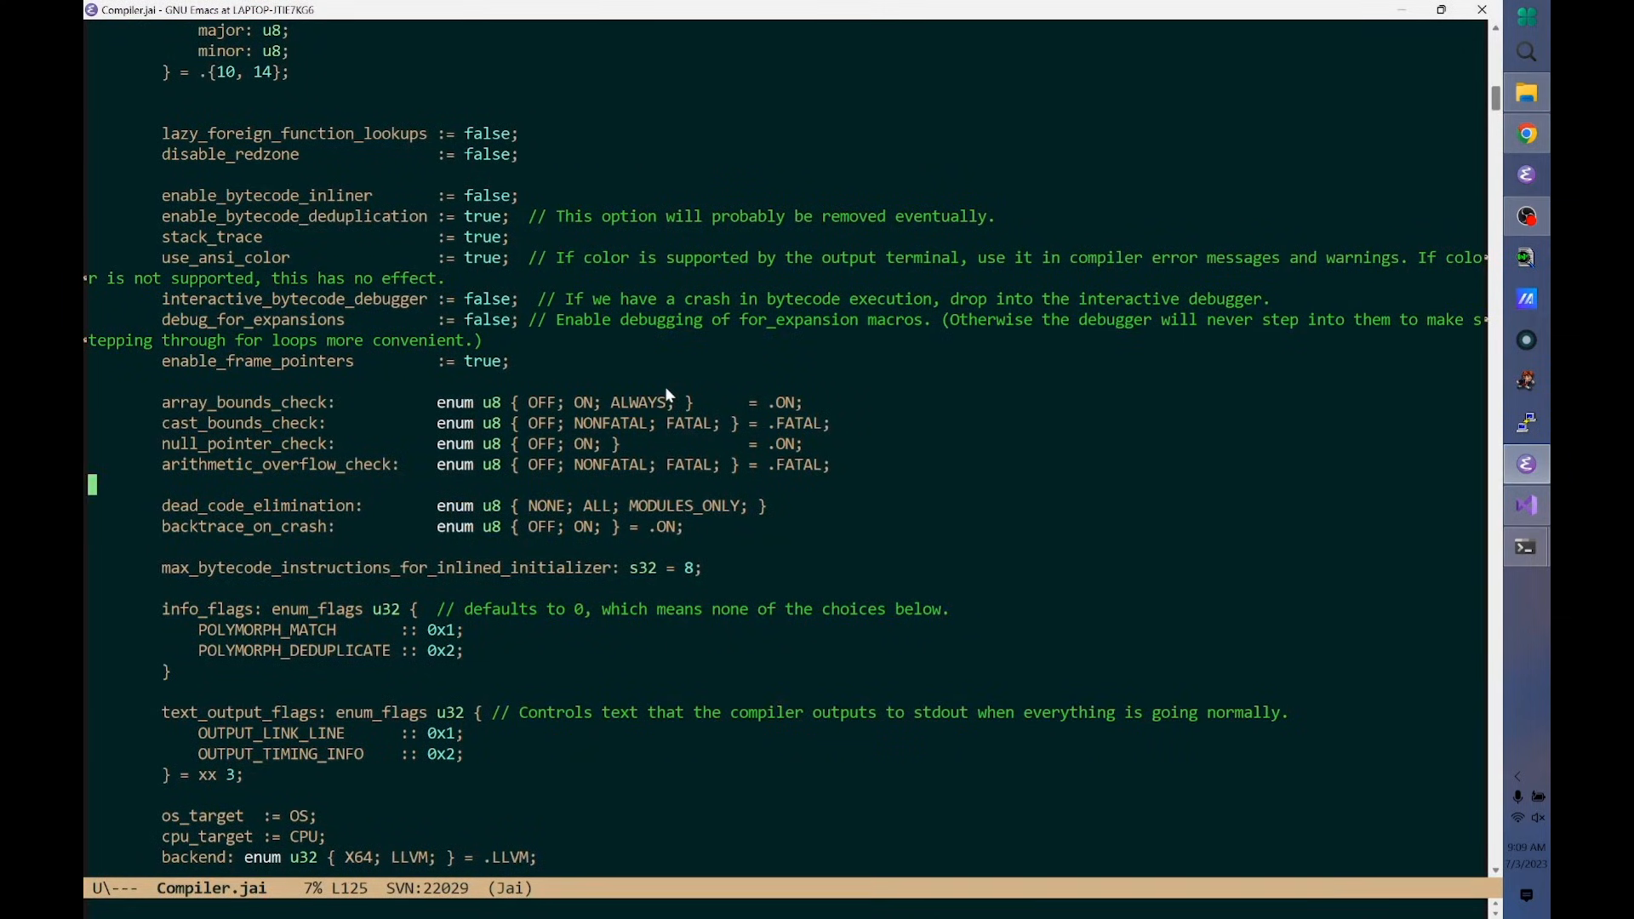
{"action": "key", "text": "alt+Tab"}
{"action": "key", "text": "alt+Tab"}
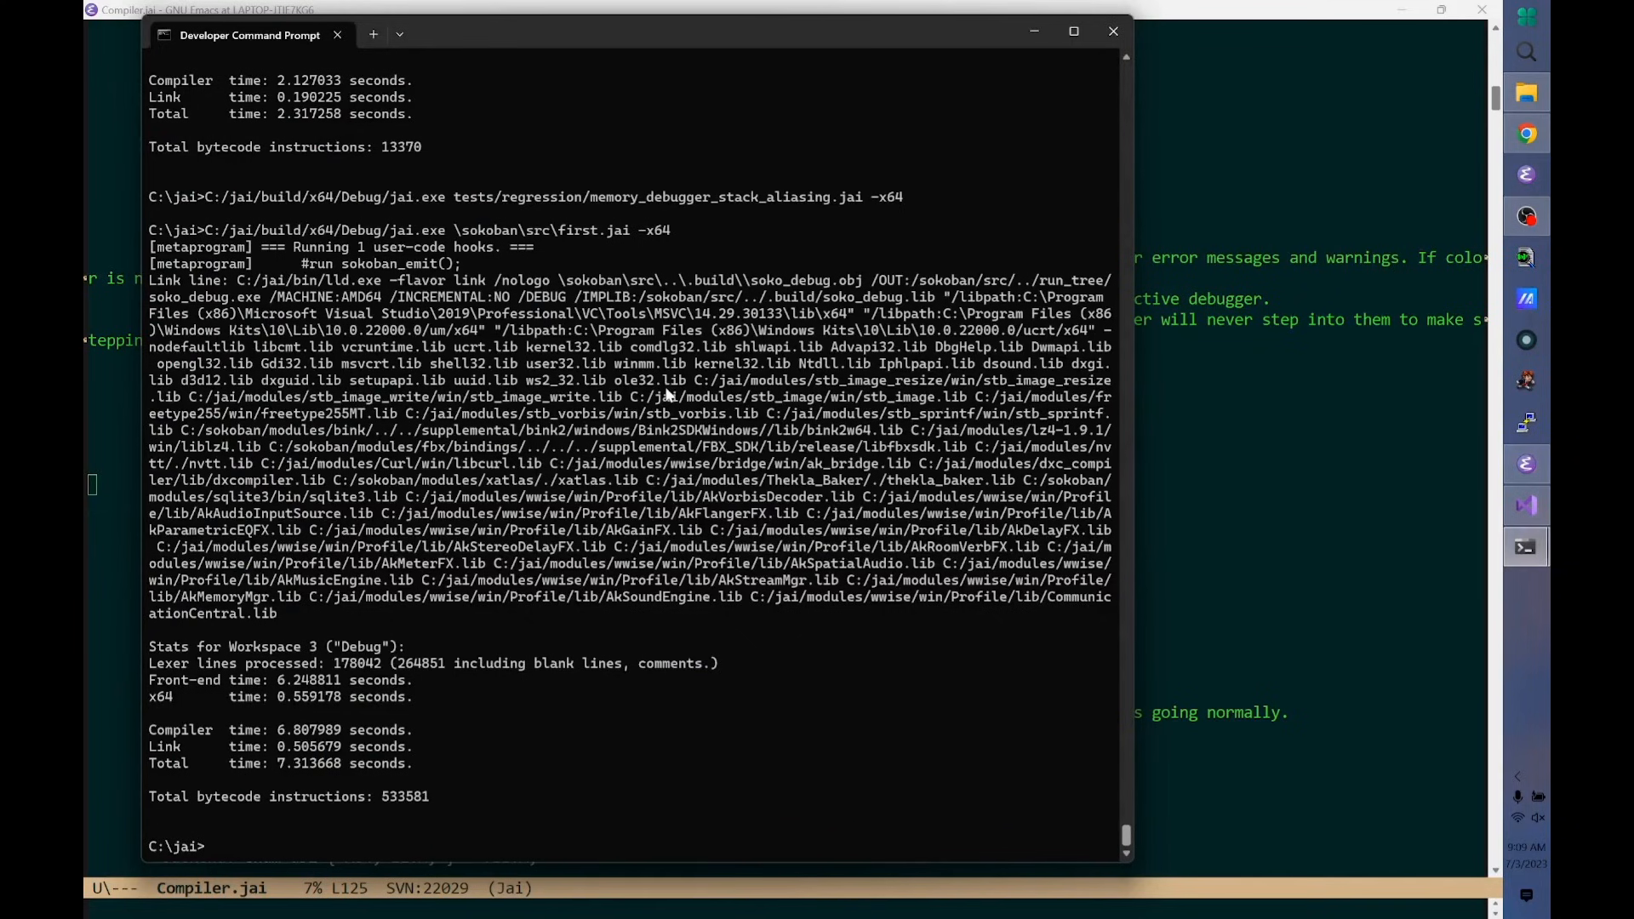
Rebuild sokoban using the Release compiler path instead of Debug.
{"action": "key", "text": "Up"}
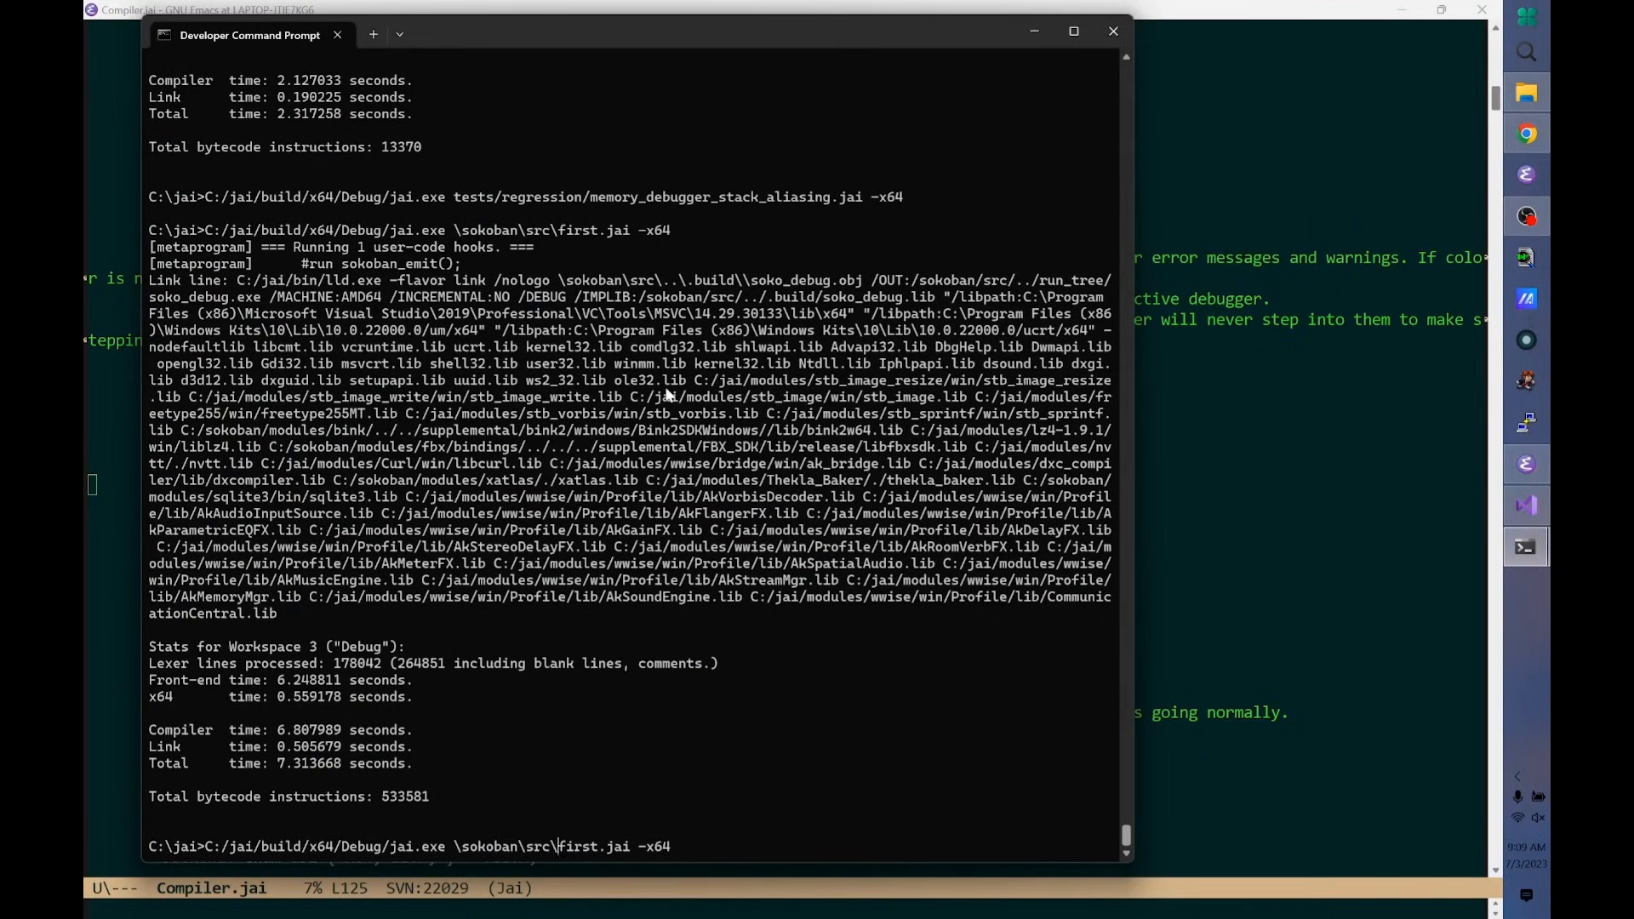
{"action": "key", "text": "BackSpace"}
{"action": "key", "text": "BackSpace"}
{"action": "key", "text": "BackSpace"}
{"action": "type", "text": "Rekease/"}
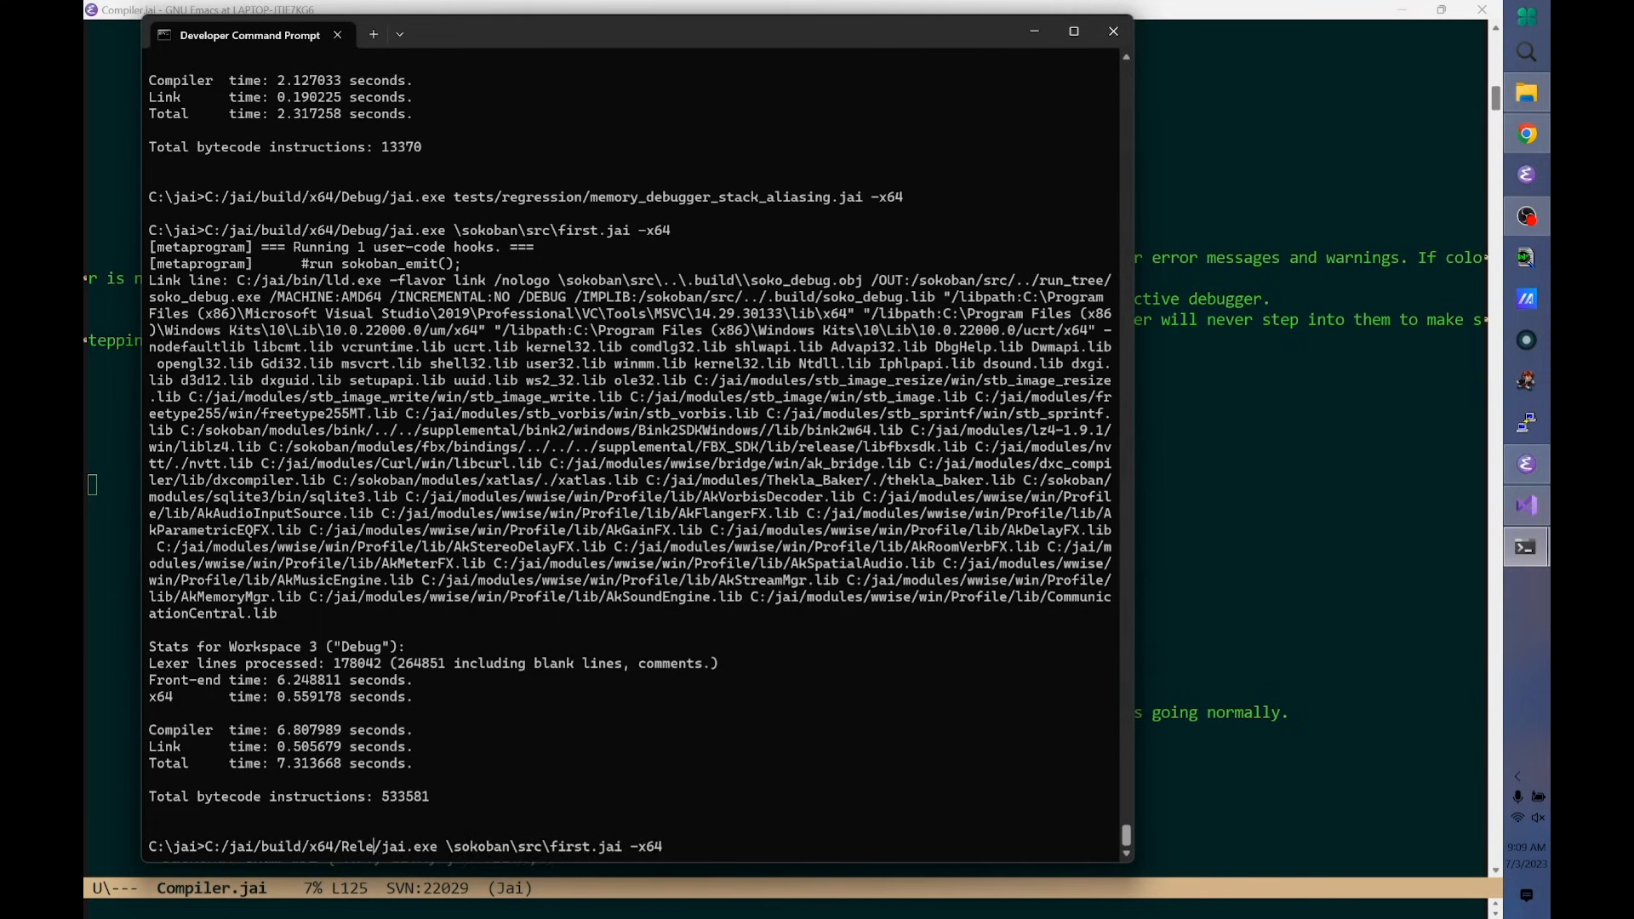
{"action": "key", "text": "alt+Tab"}
{"action": "key", "text": "alt+Tab"}
{"action": "key", "text": "alt+Tab"}
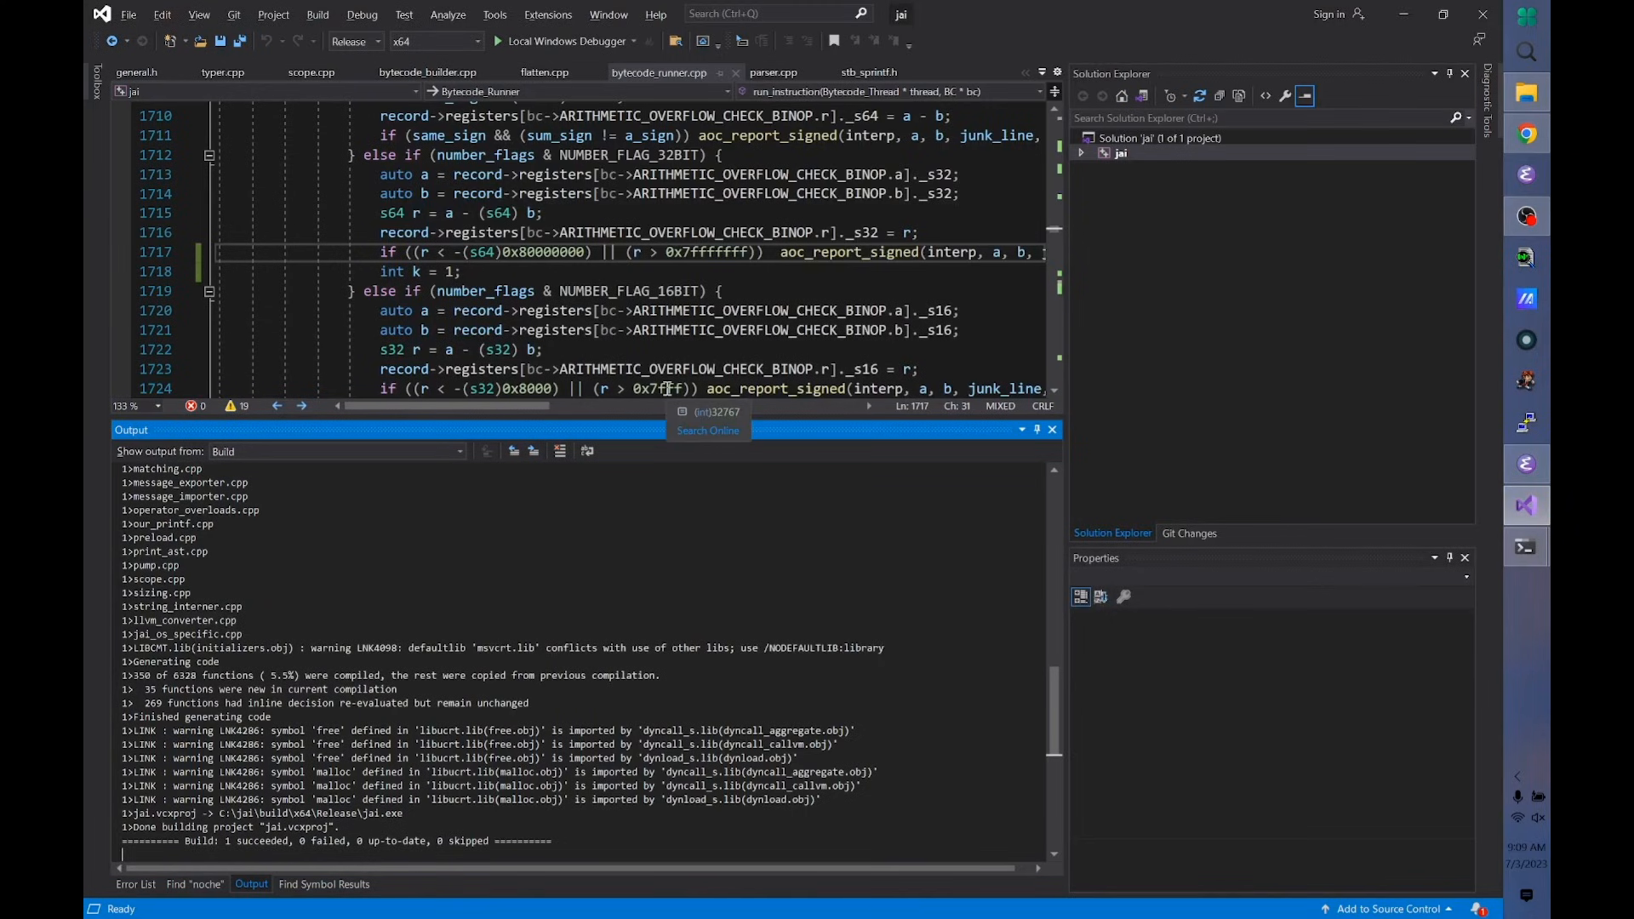
{"action": "key", "text": "alt+Tab"}
{"action": "key", "text": "Return"}
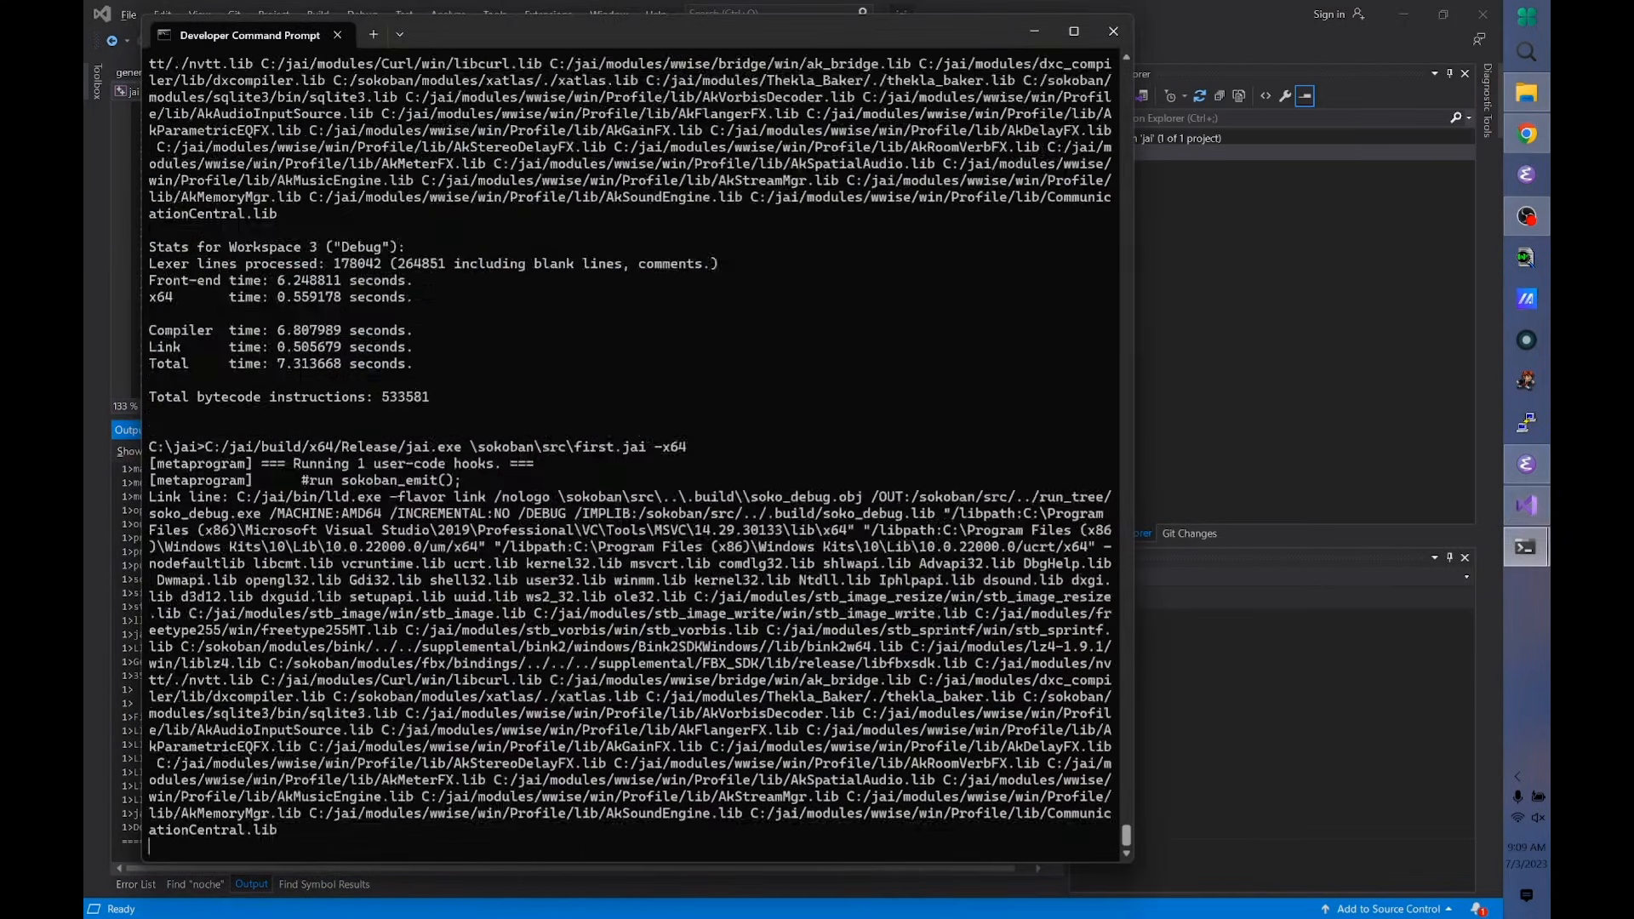
Recall the Release command and clear the sokoban path to target tests.jai.
{"action": "key", "text": "Up"}
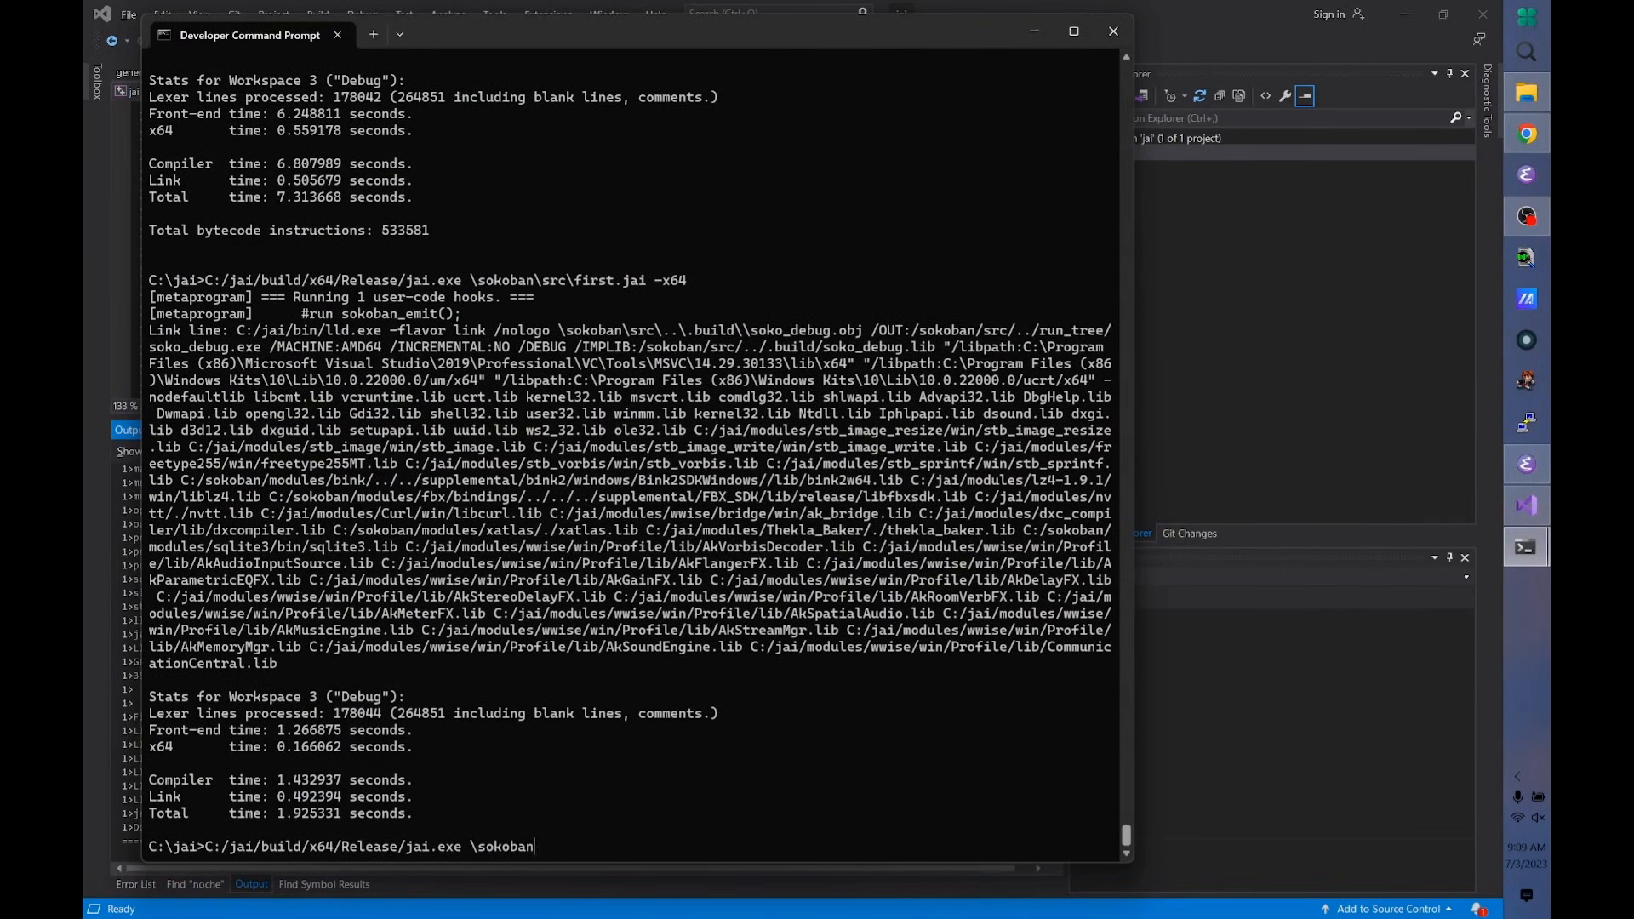
{"action": "key", "text": "BackSpace"}
{"action": "key", "text": "BackSpace"}
{"action": "key", "text": "BackSpace"}
{"action": "type", "text": "tests.jai -x64"}
Run tests.jai -x64 with the Release compiler until all 621 tests pass.
{"action": "key", "text": "Return"}
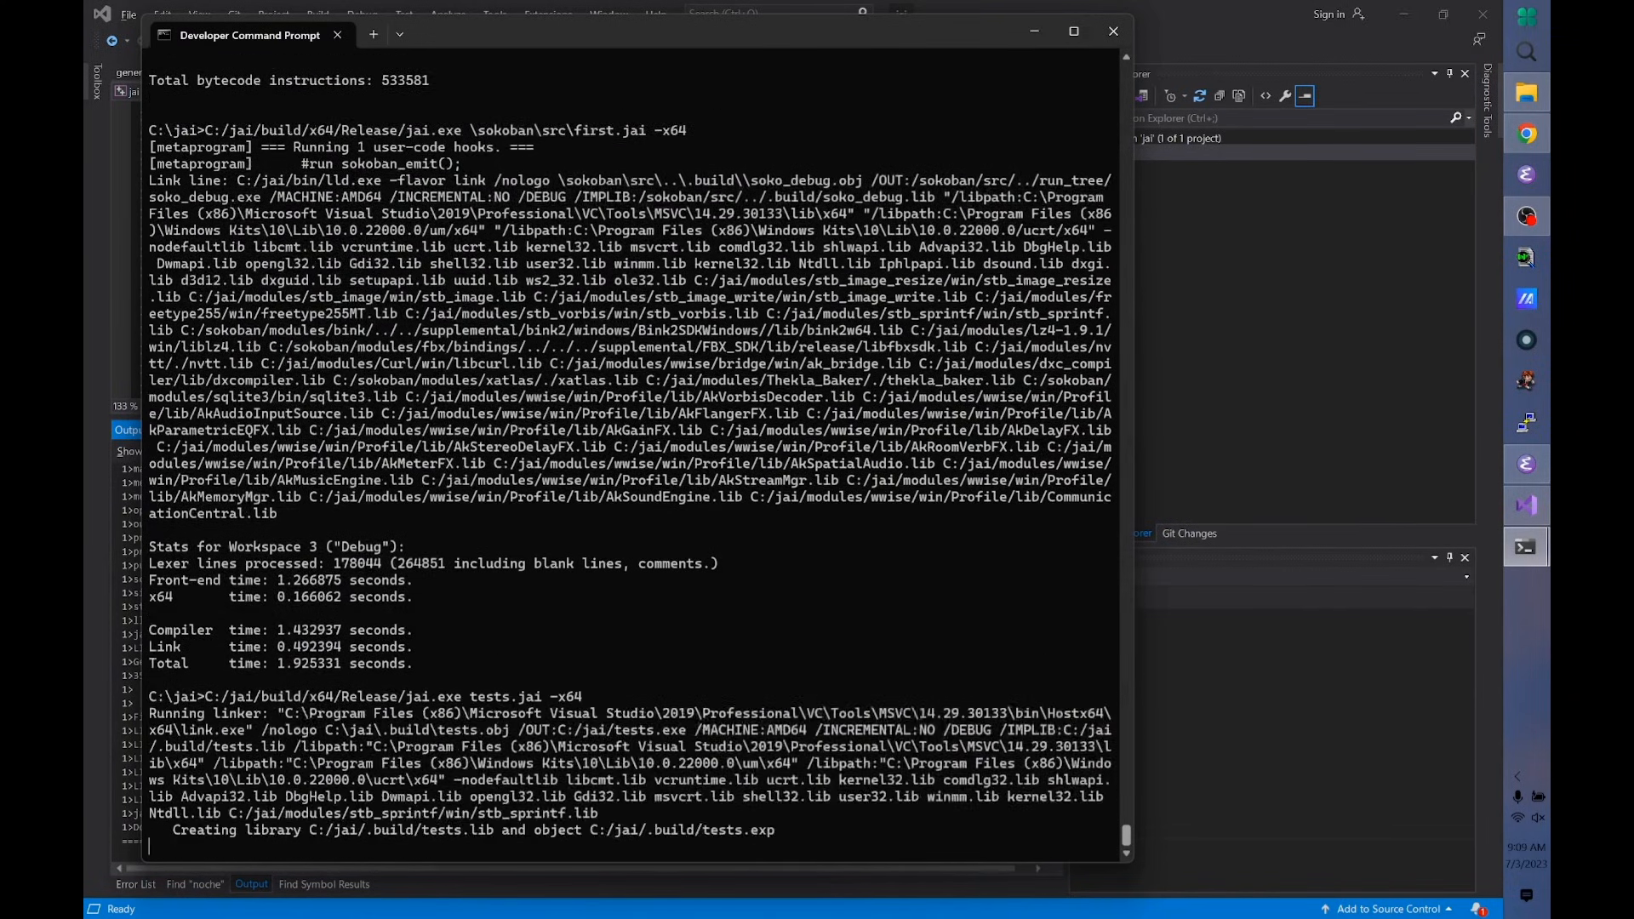
{"action": "type", "text": "tests -x6"}
{"action": "key", "text": "Return"}
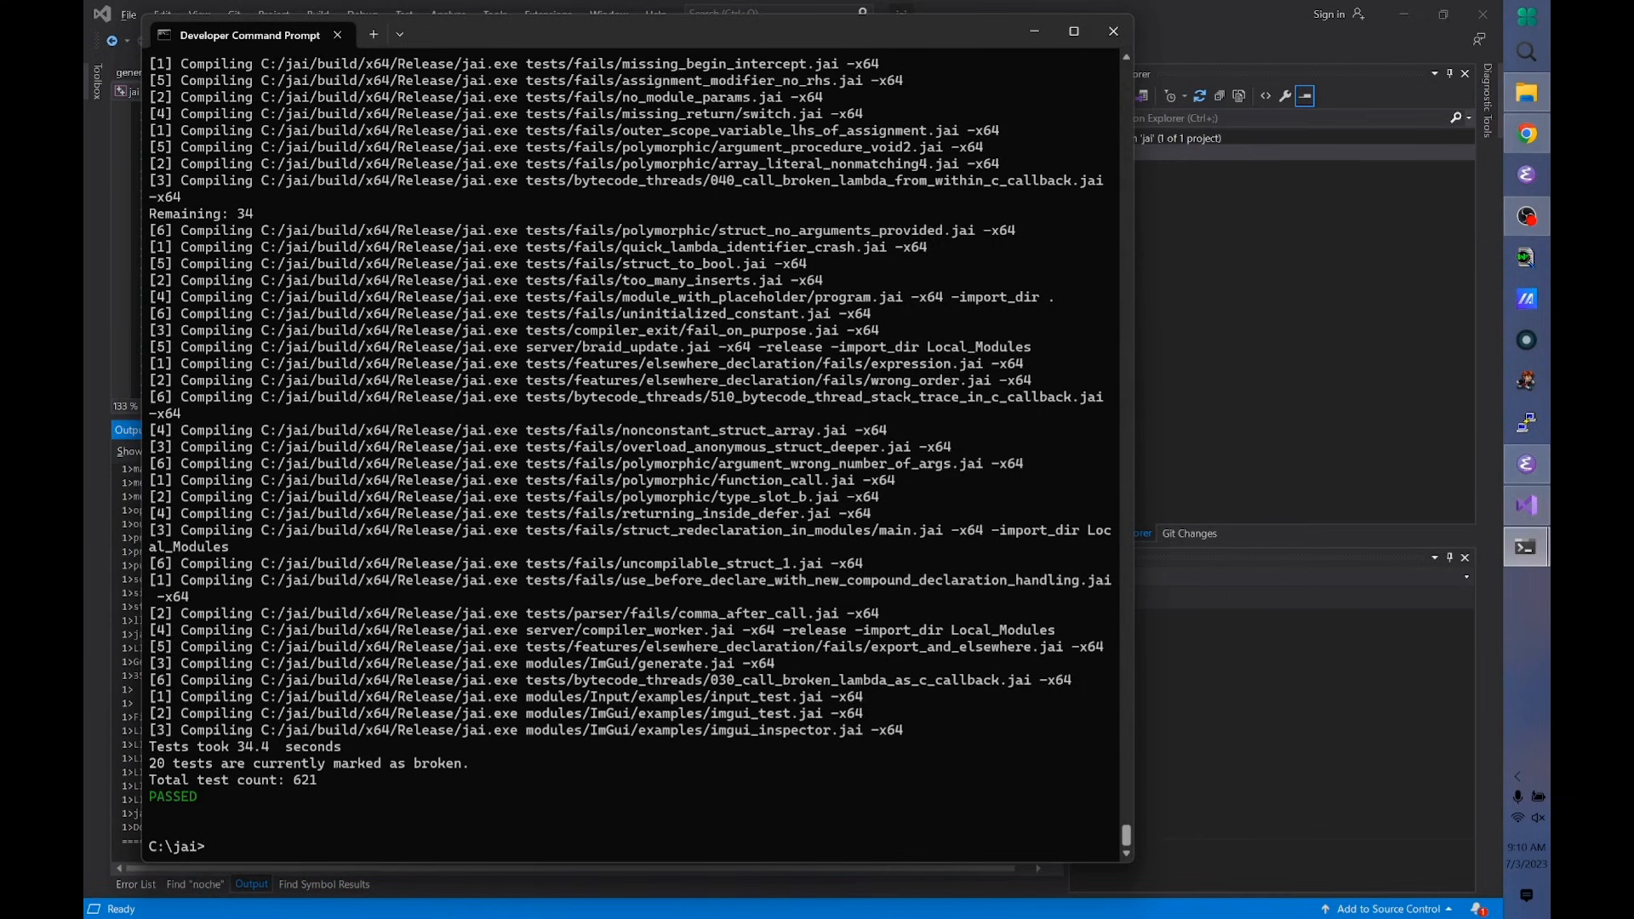
Rerun tests.jai without the -x64 flag so the suite runs with LLVM.
{"action": "key", "text": "Up"}
{"action": "key", "text": "Up"}
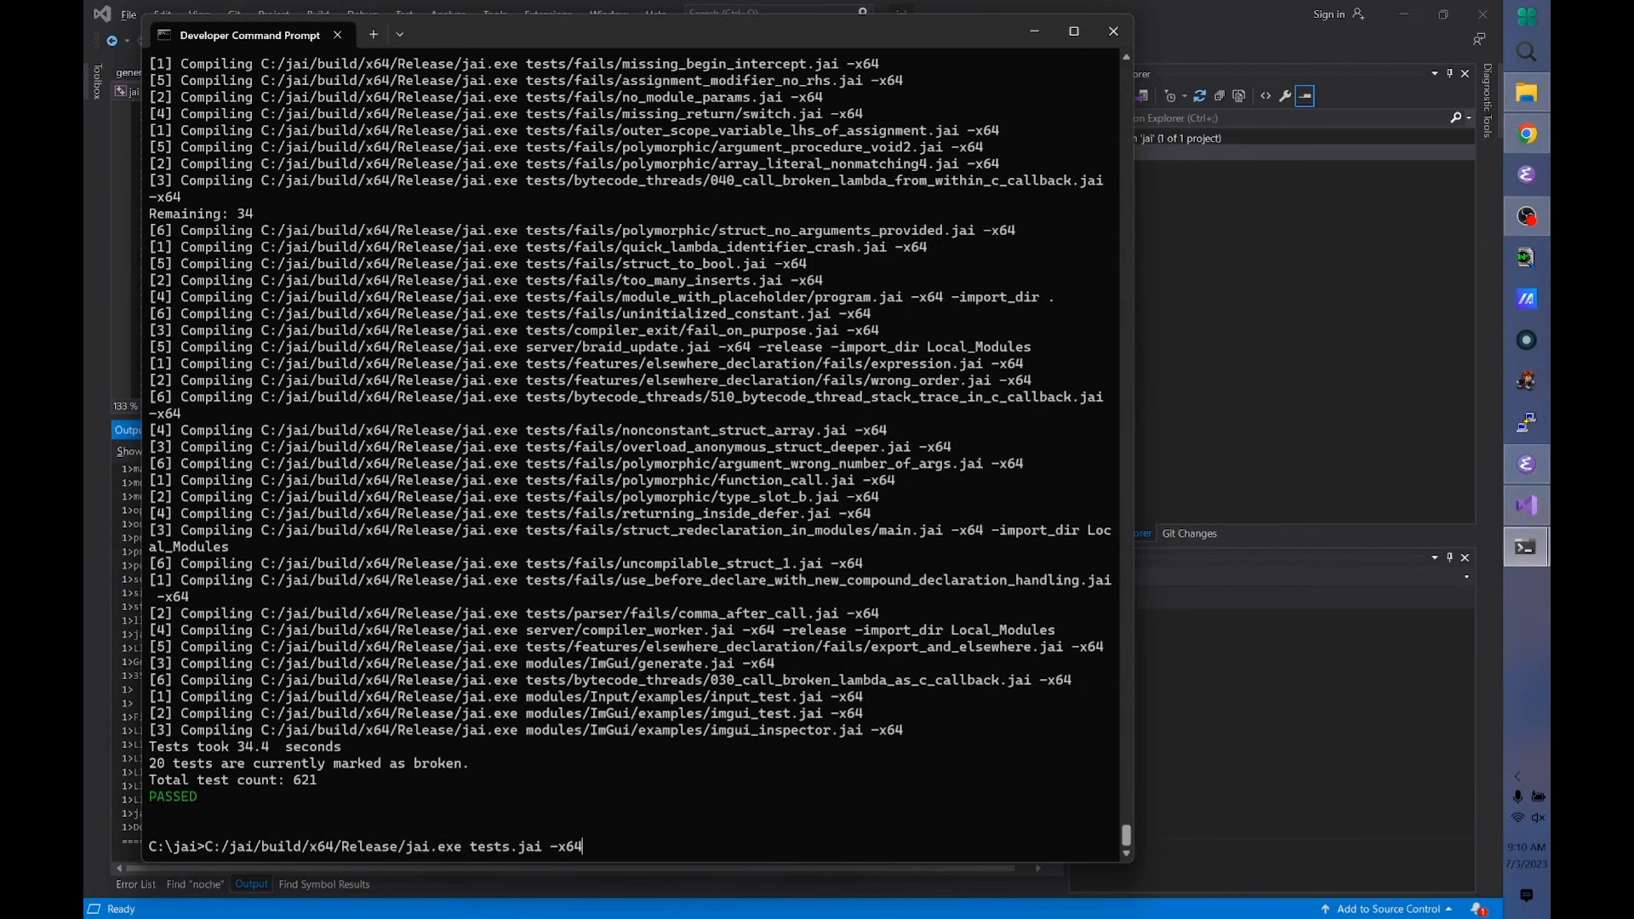
{"action": "key", "text": "BackSpace"}
{"action": "key", "text": "BackSpace"}
{"action": "key", "text": "BackSpace"}
{"action": "key", "text": "Return"}
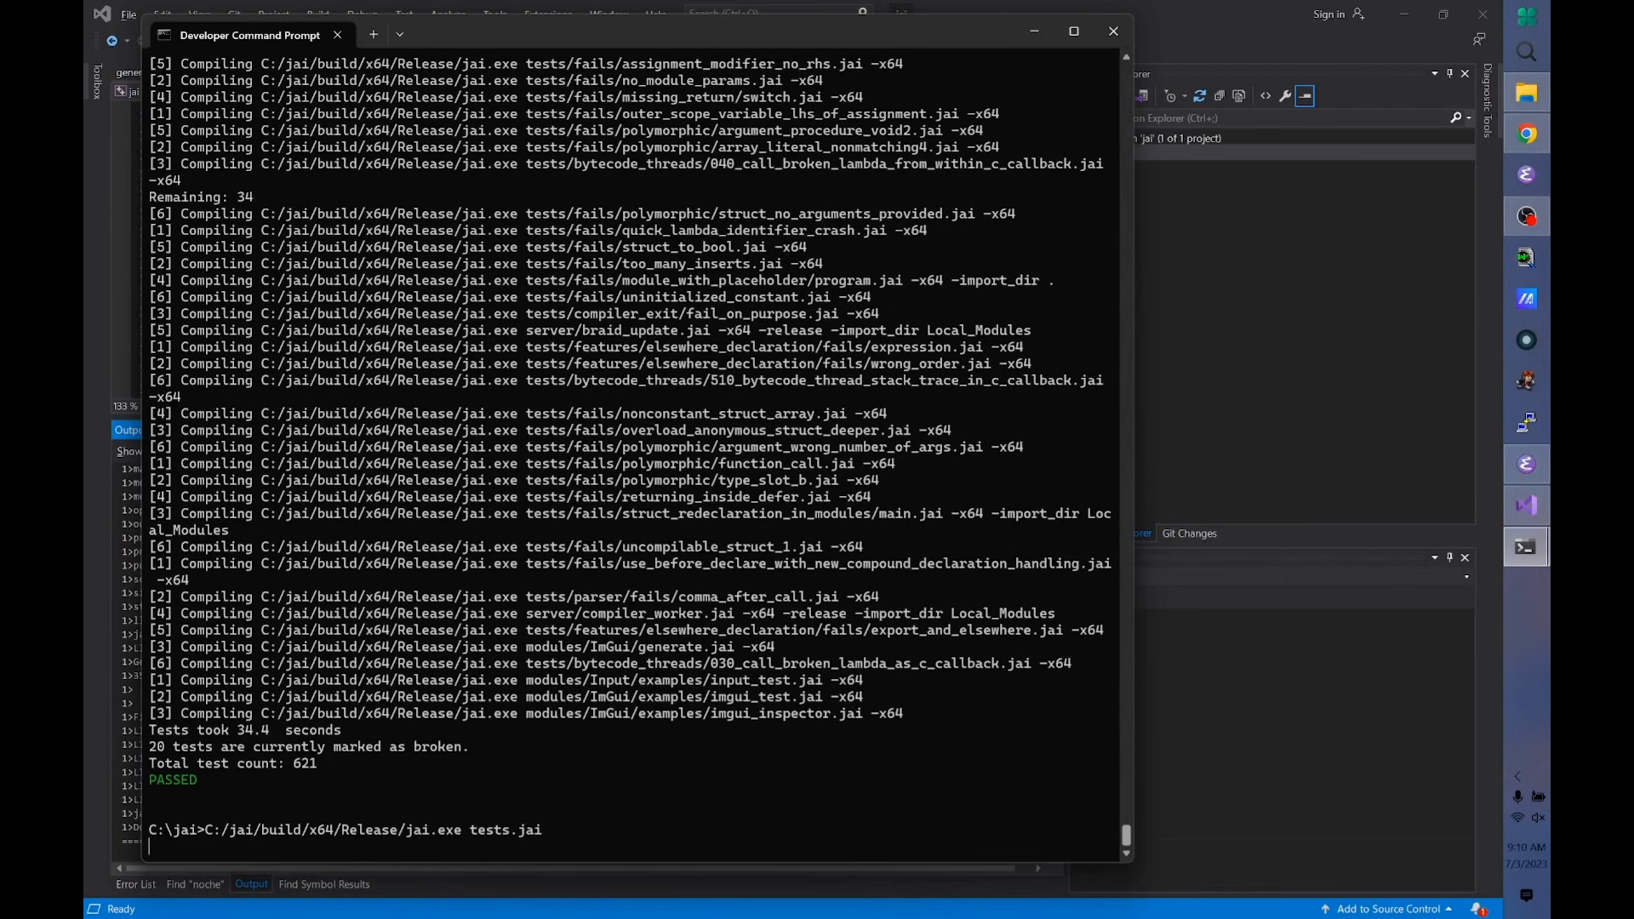
{"action": "type", "text": "tests"}
{"action": "key", "text": "Return"}
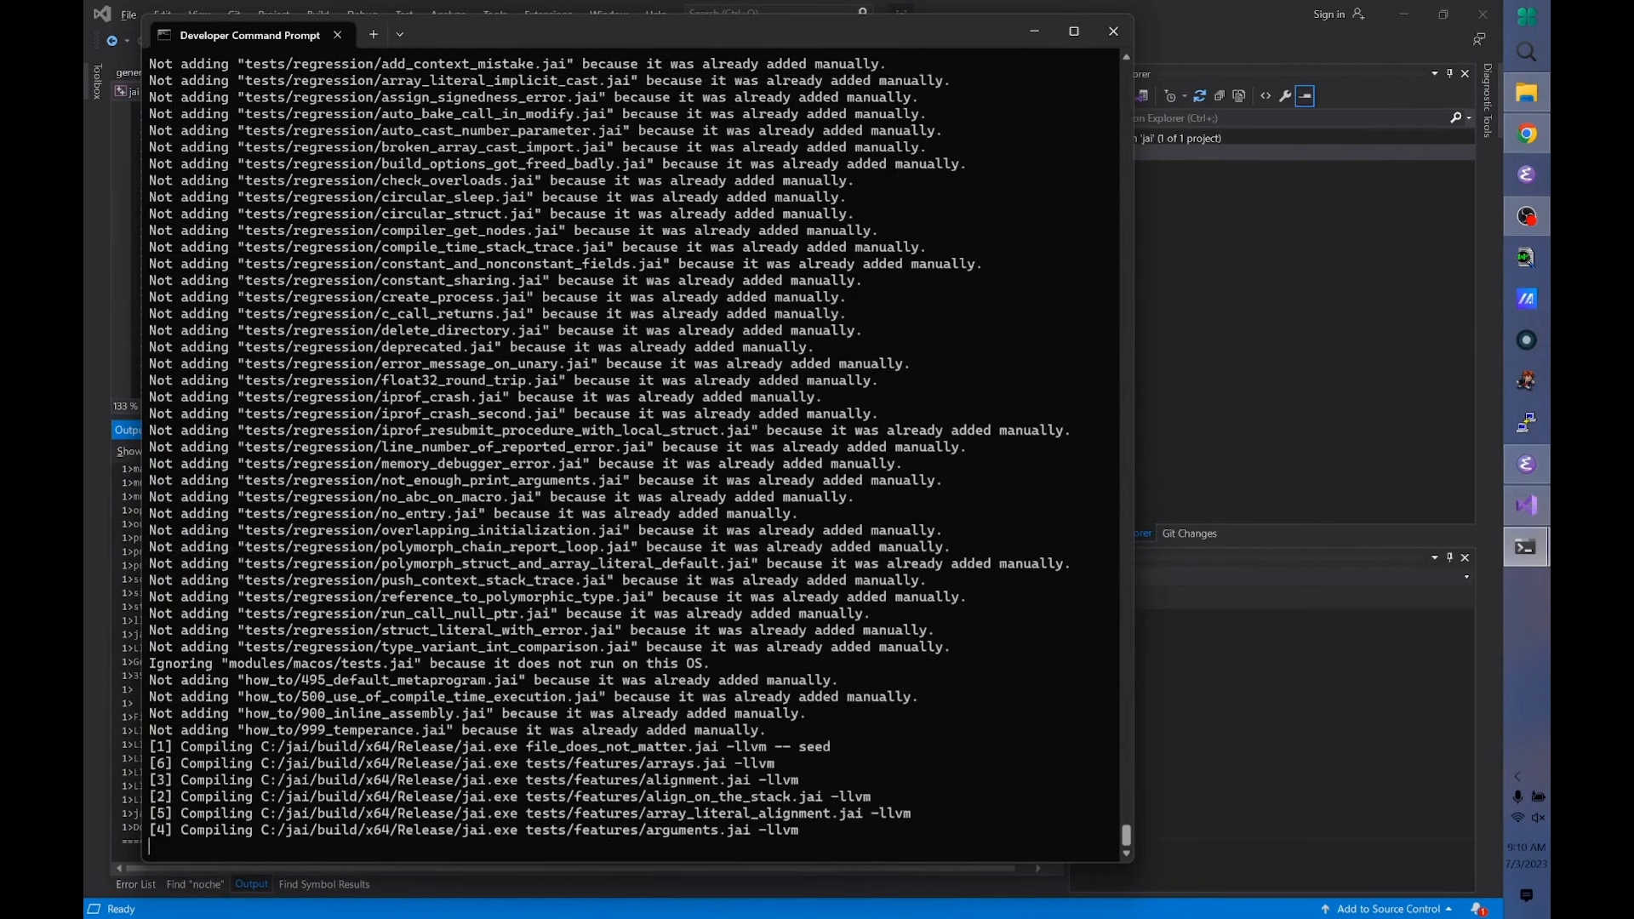